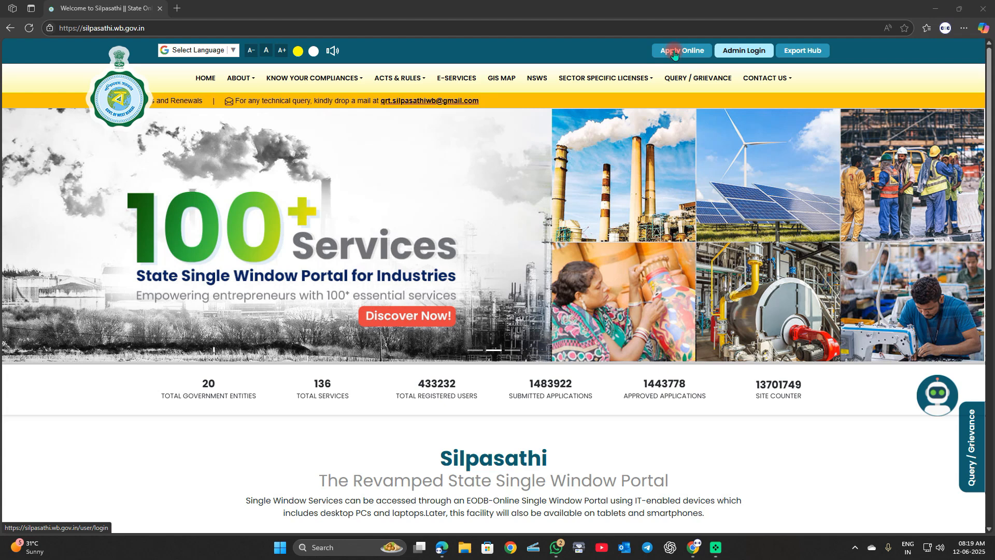
Open the online application sign-in page from the portal's home page.
left_click(673, 53)
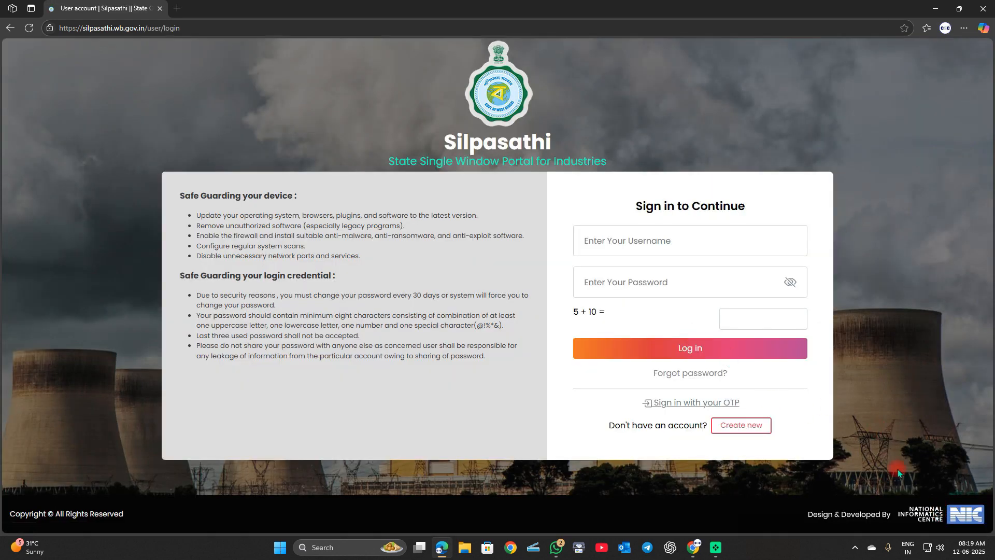
left_click(886, 524)
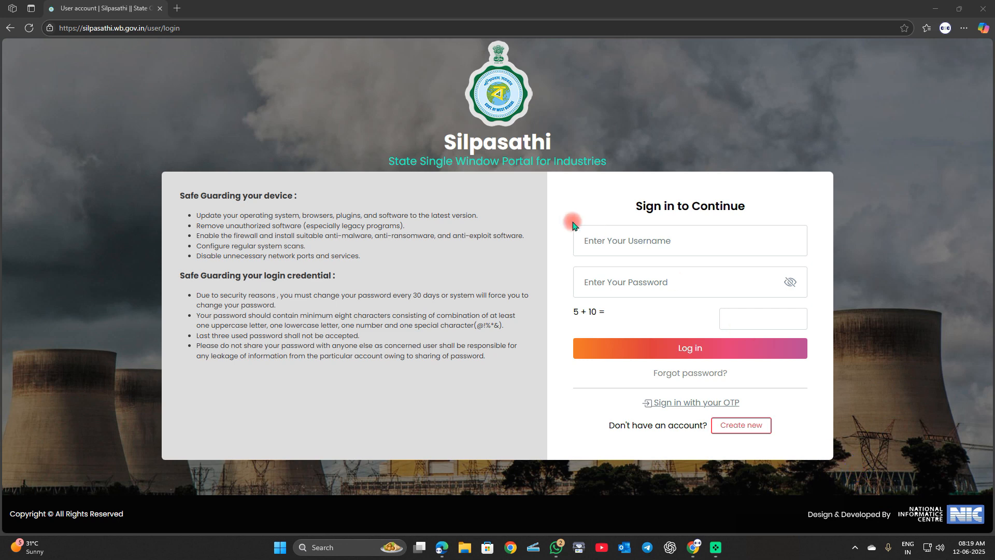
mouse_move(544, 198)
left_mouse_down()
mouse_move(584, 259)
mouse_move(813, 304)
mouse_move(834, 324)
left_mouse_up()
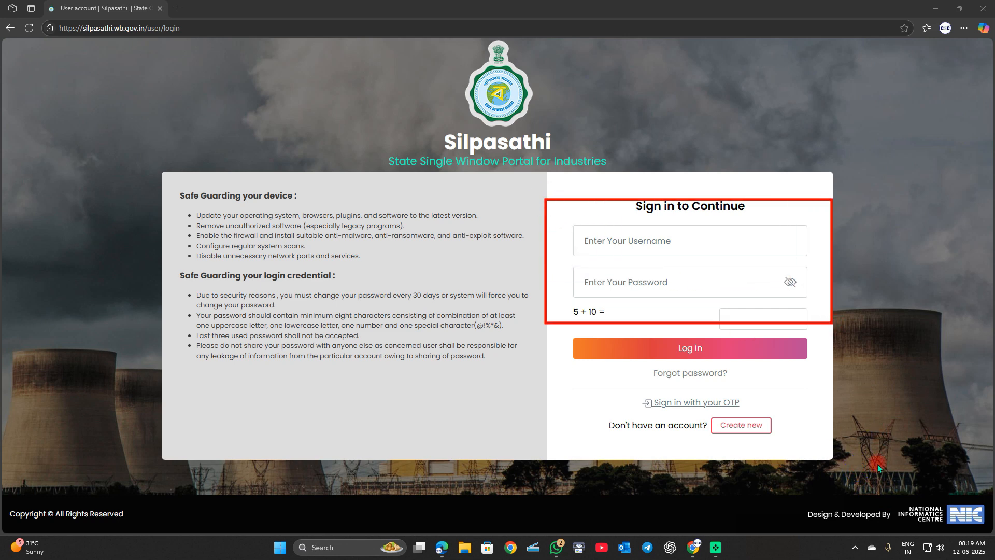
left_click_drag(577, 229, 728, 253)
left_click_drag(575, 271, 739, 299)
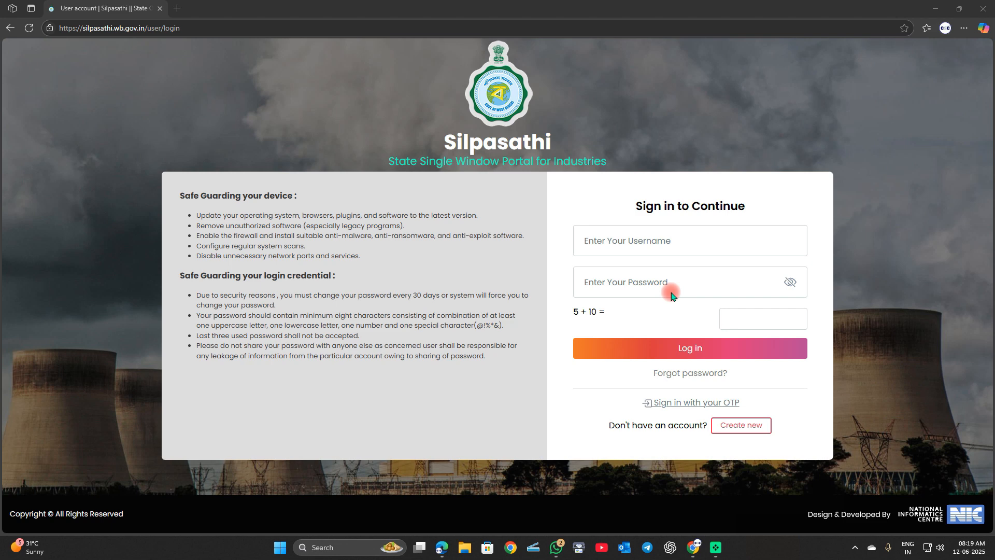
left_click_drag(565, 305, 607, 318)
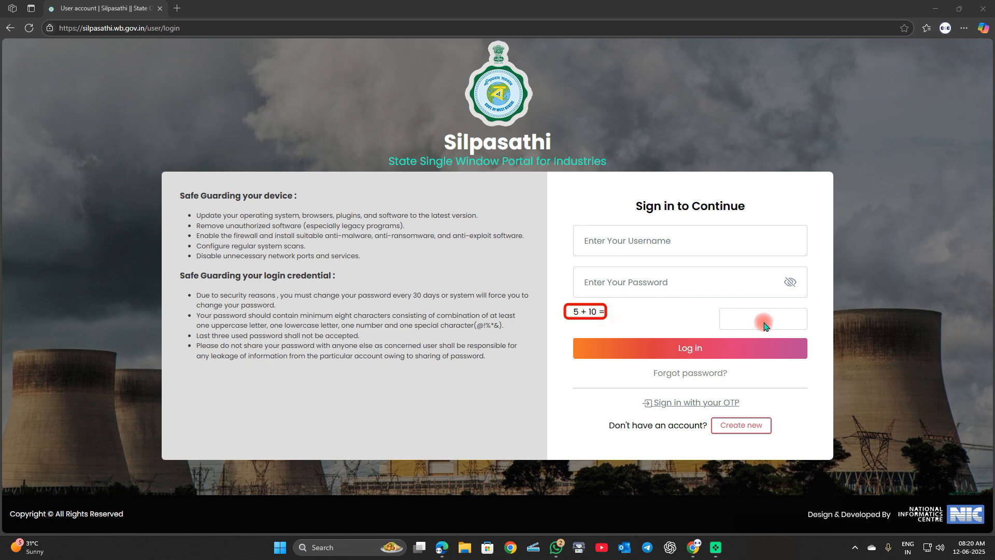
left_click_drag(711, 304, 794, 326)
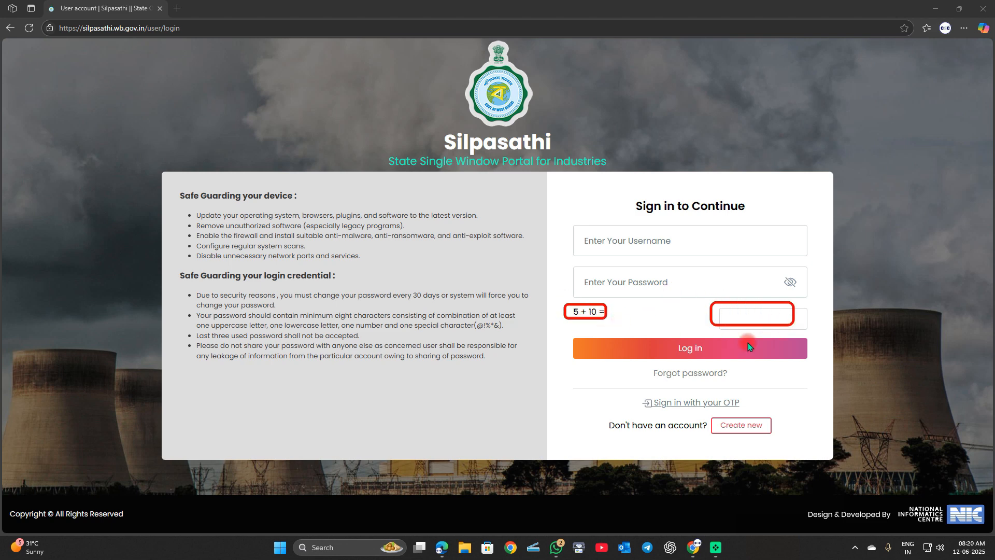
left_click_drag(661, 337, 716, 362)
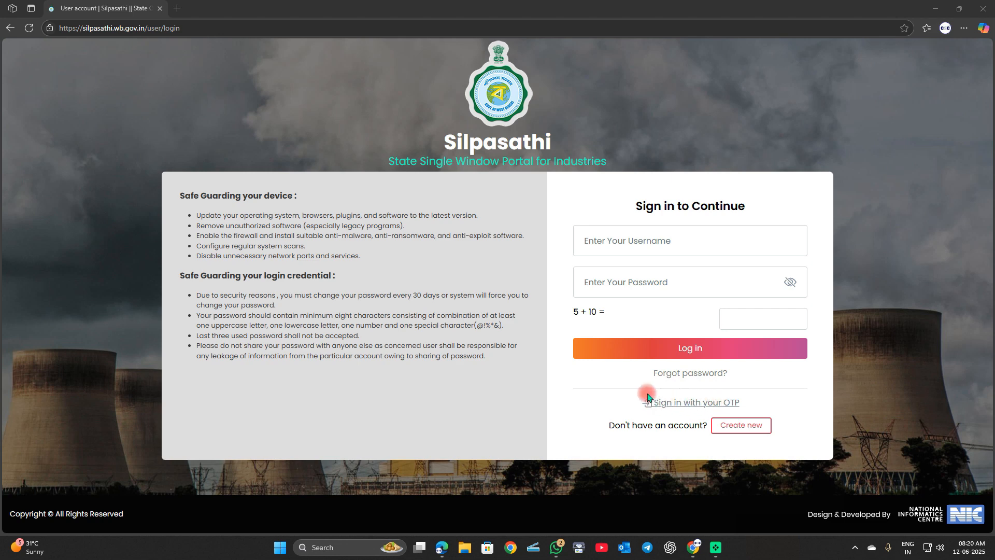
mouse_move(633, 392)
left_mouse_down()
mouse_move(638, 409)
mouse_move(743, 414)
left_mouse_up()
Choose signing in with an OTP instead of the username and password.
left_click(741, 404)
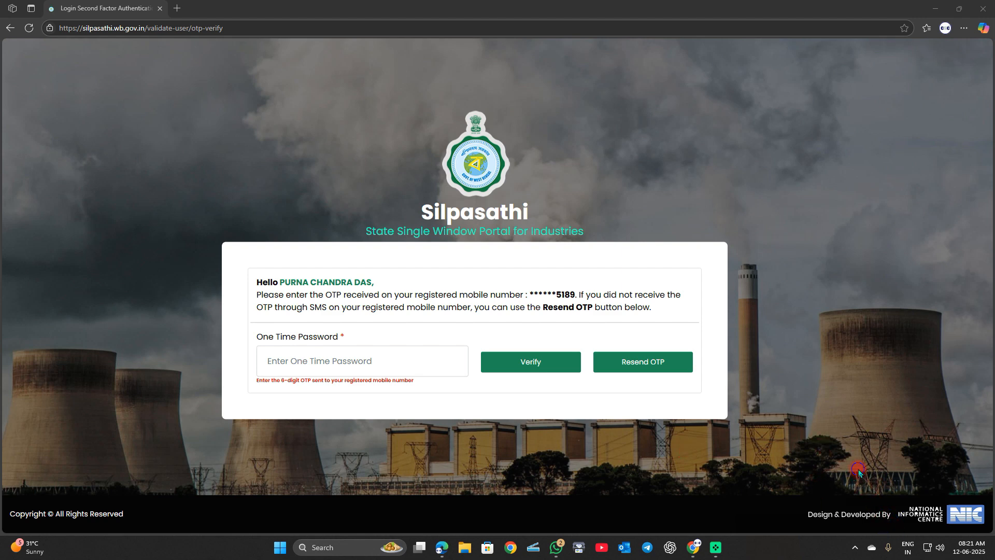
mouse_move(210, 240)
left_mouse_down()
mouse_move(334, 388)
mouse_move(737, 415)
left_mouse_up()
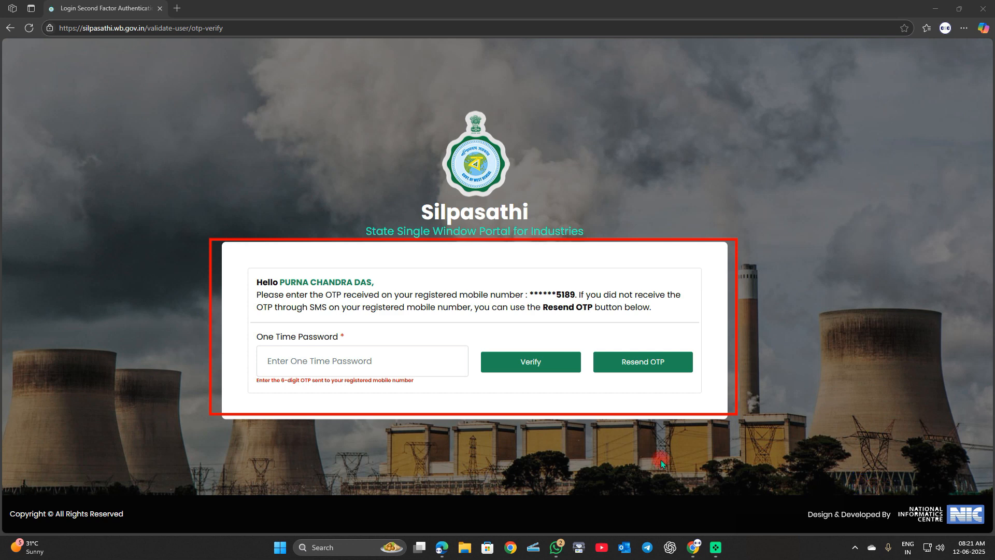
mouse_move(260, 345)
left_mouse_down()
mouse_move(277, 366)
mouse_move(406, 380)
mouse_move(390, 374)
left_mouse_up()
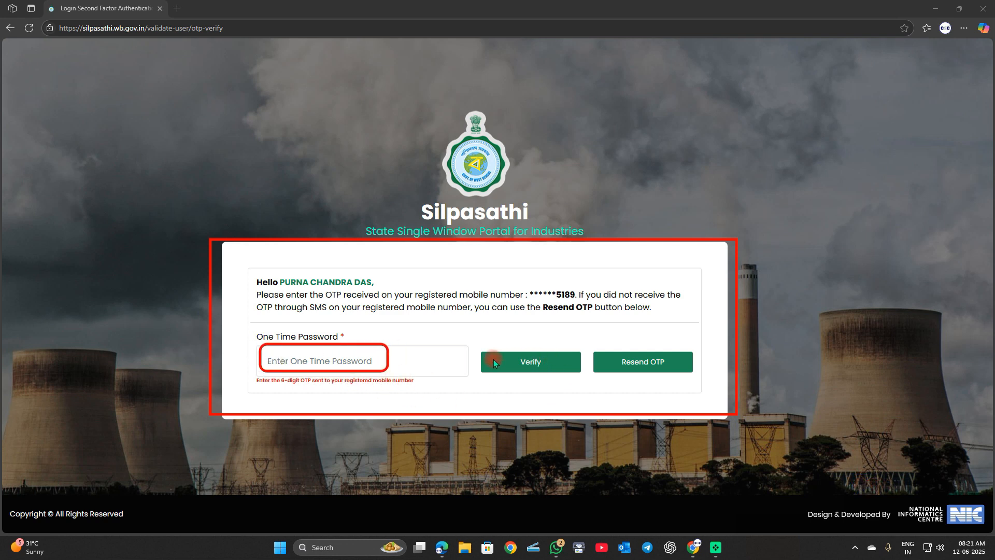
left_click_drag(469, 342, 581, 383)
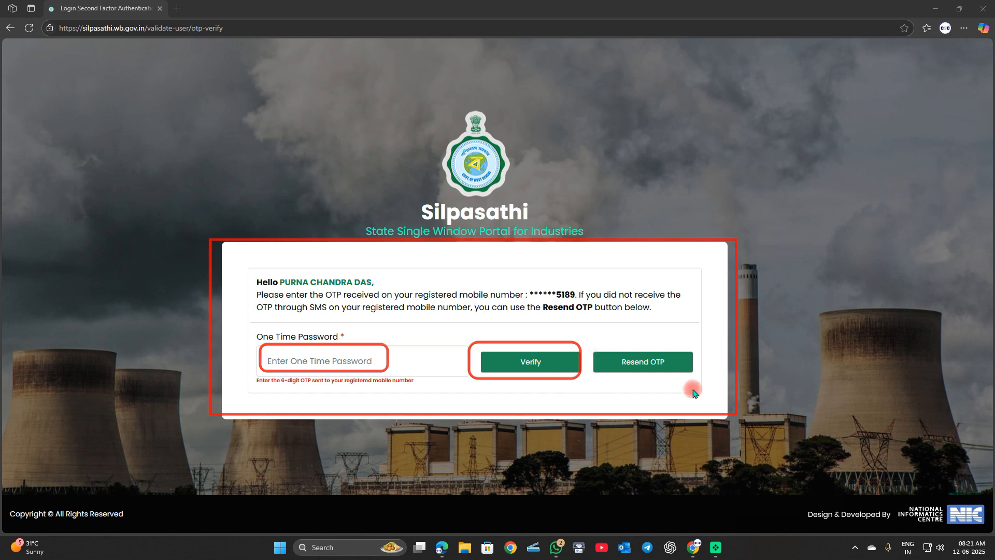
left_click_drag(607, 402, 643, 362)
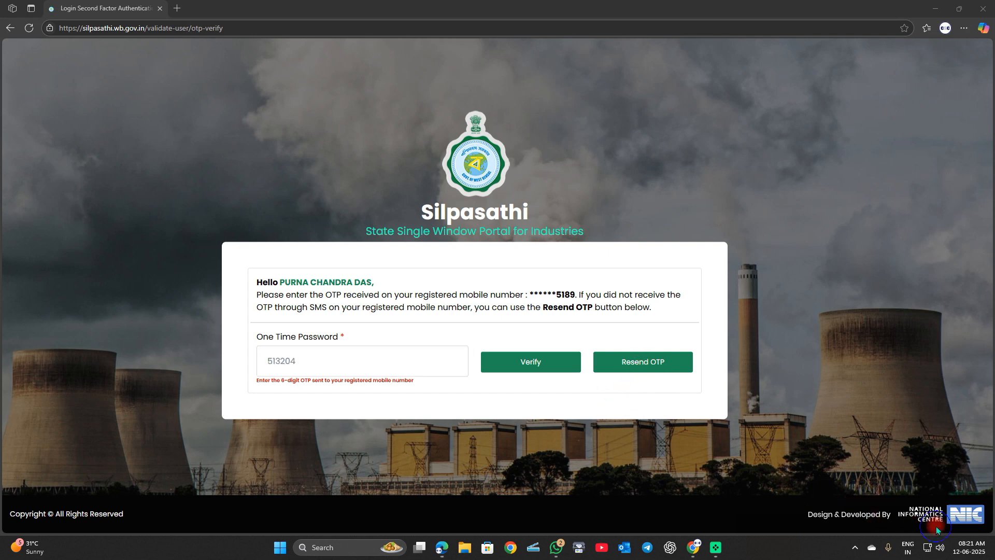
Verify the one-time password entered for the login and close the notice about revamped procedures.
left_click(533, 367)
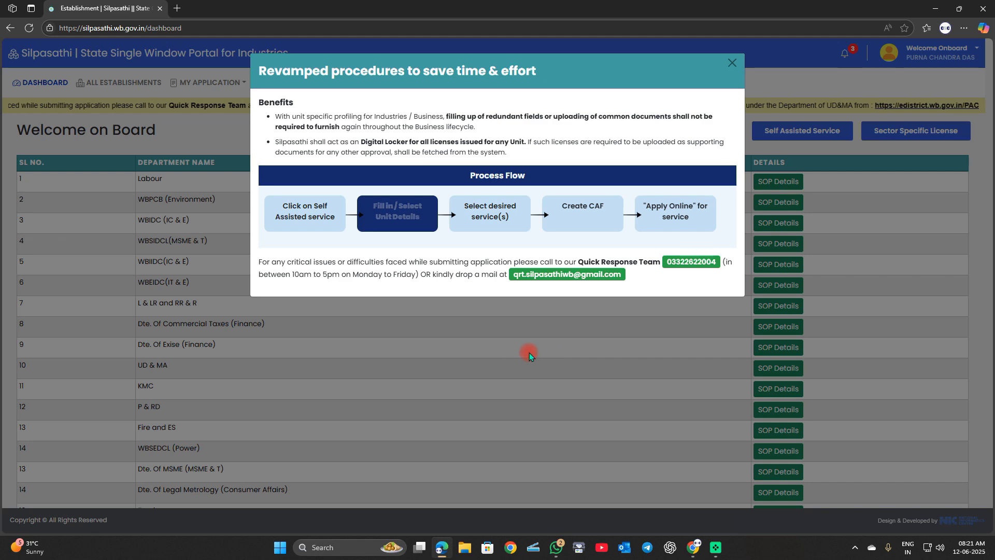
left_click(733, 63)
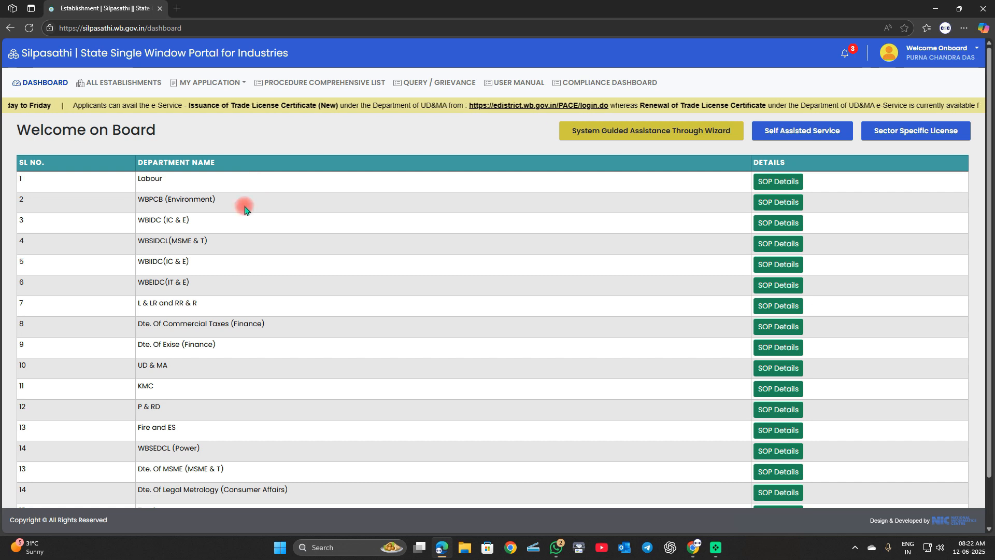
Go to the list of all establishments and start adding a new unit.
left_click(167, 90)
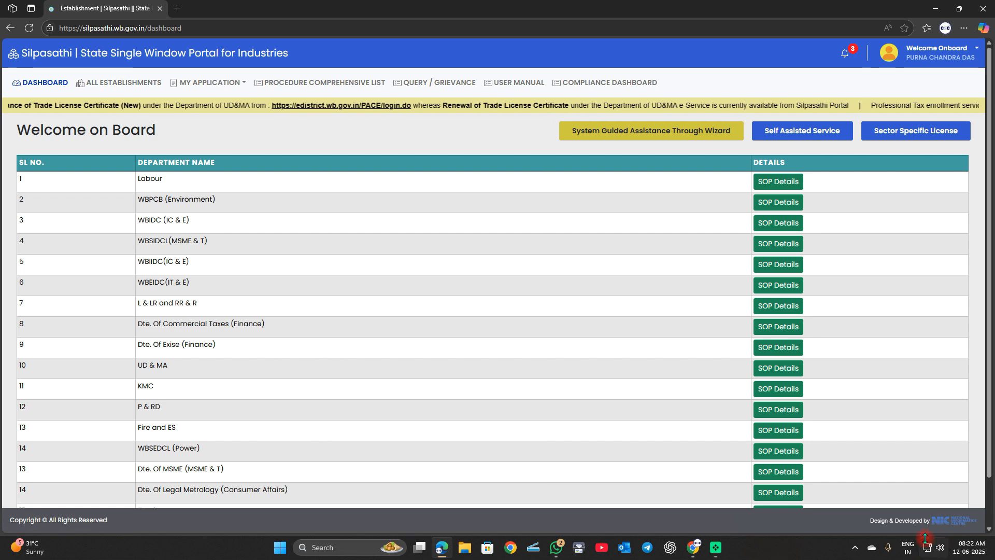
left_click(891, 524)
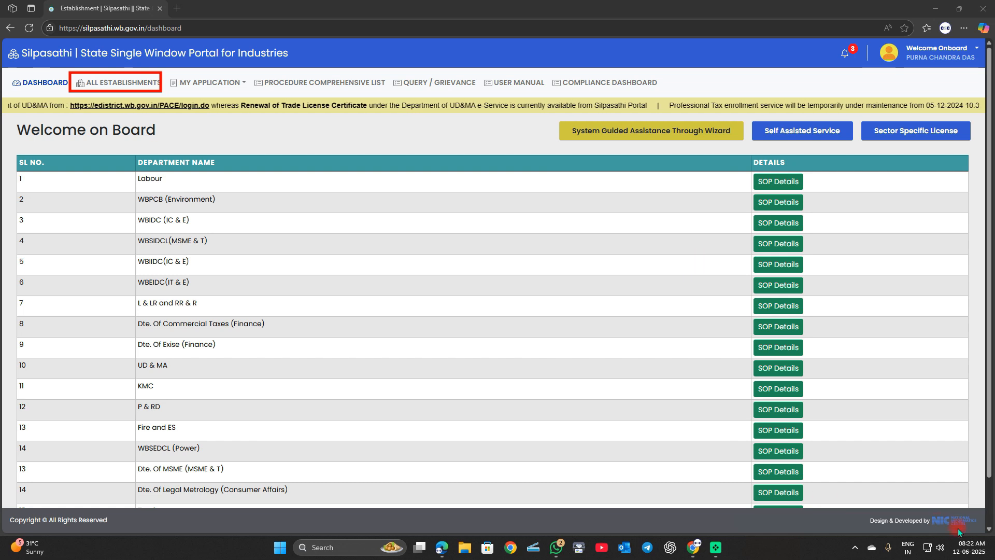
left_click(108, 85)
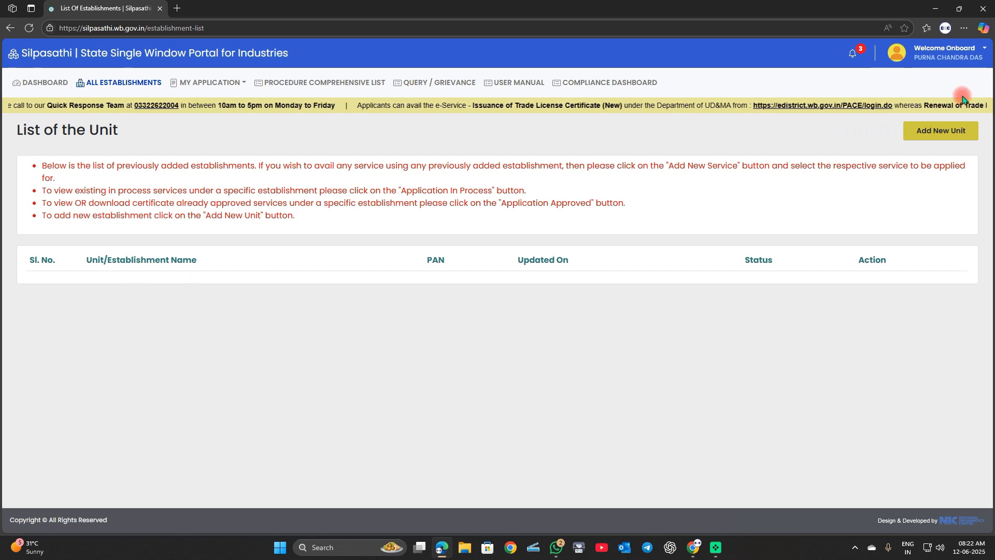
left_click(952, 142)
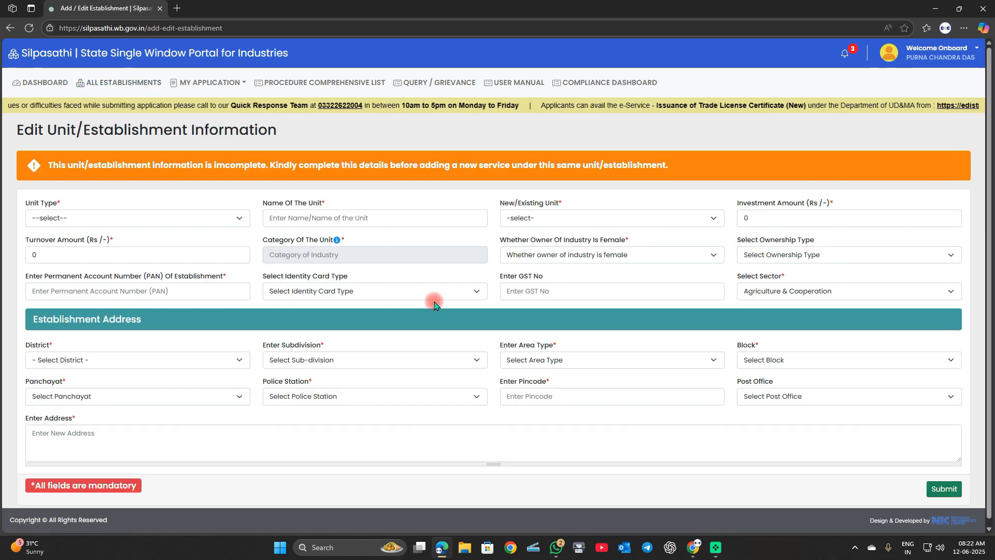
Set the unit type to Individual and its new/existing status to New.
left_click(94, 223)
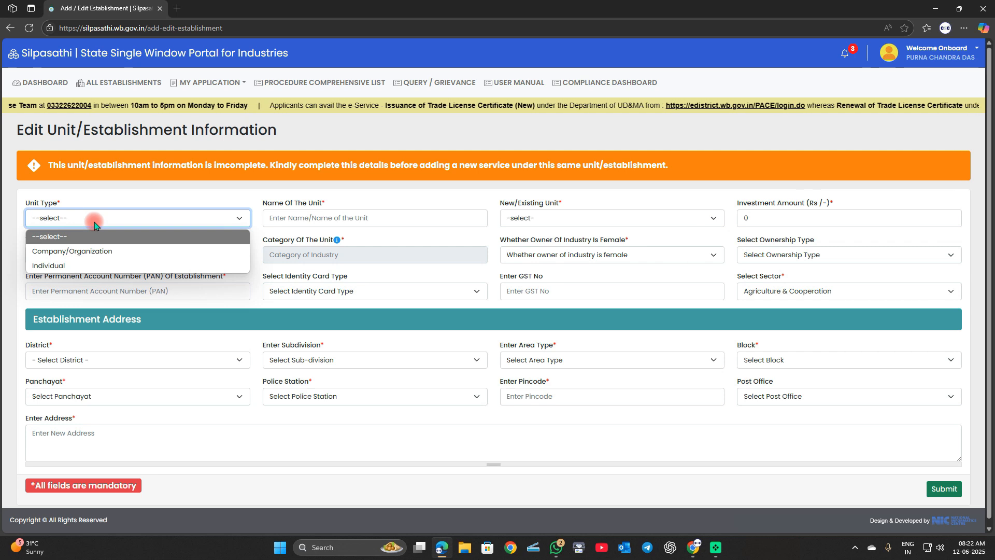
left_click(79, 268)
left_click(300, 217)
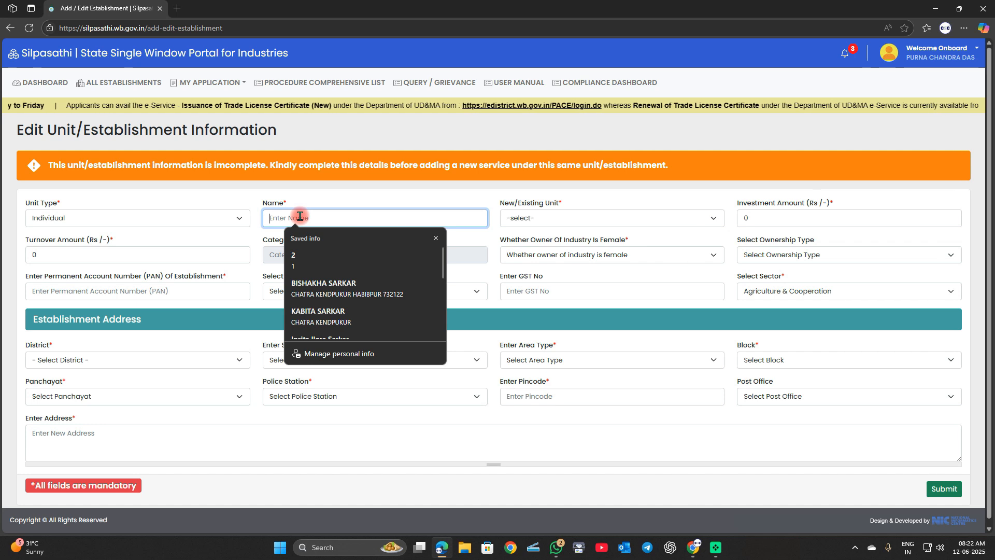
left_click(549, 219)
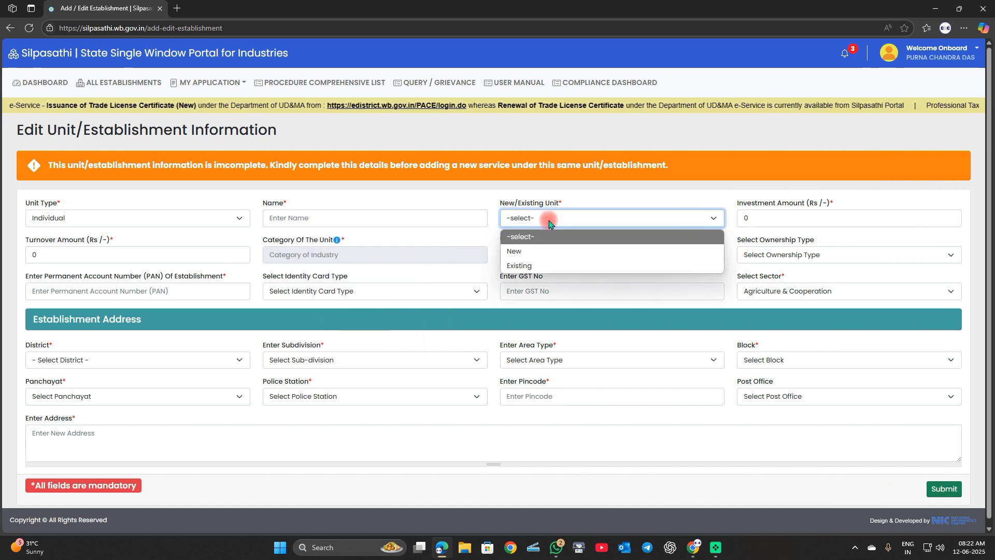
left_click(530, 253)
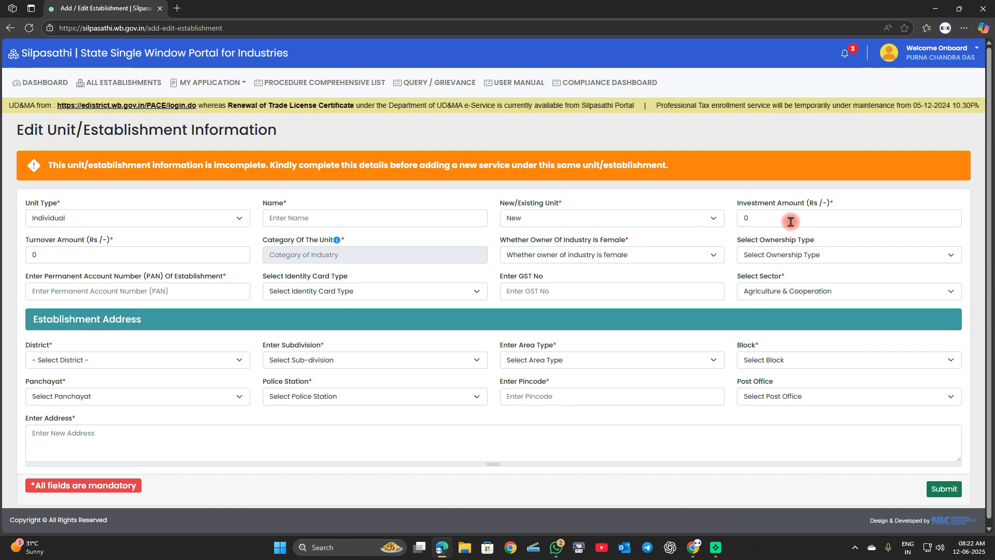
scroll(594, 380, "down", 1)
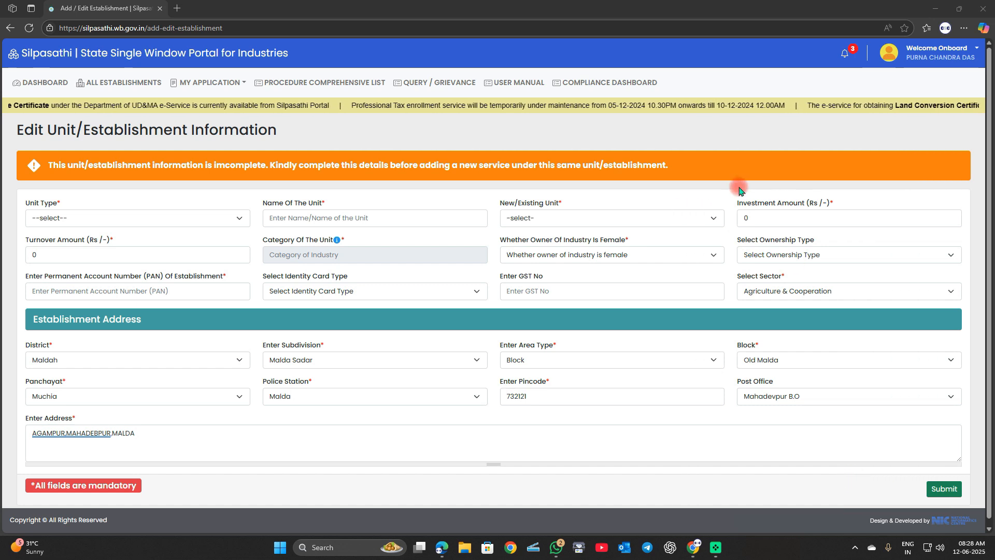
mouse_move(736, 202)
left_mouse_down()
mouse_move(806, 227)
mouse_move(888, 228)
left_mouse_up()
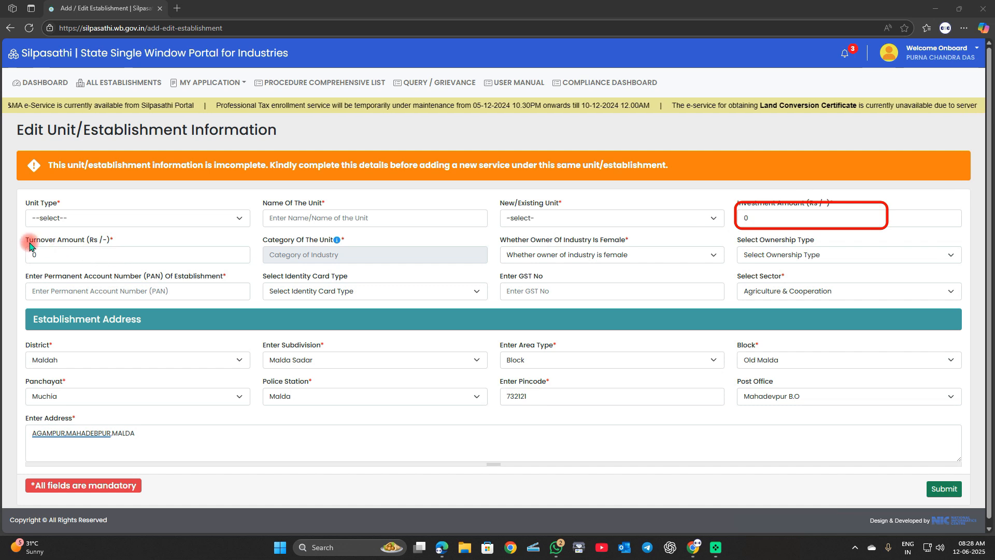
mouse_move(20, 241)
left_mouse_down()
mouse_move(78, 277)
mouse_move(226, 268)
left_mouse_up()
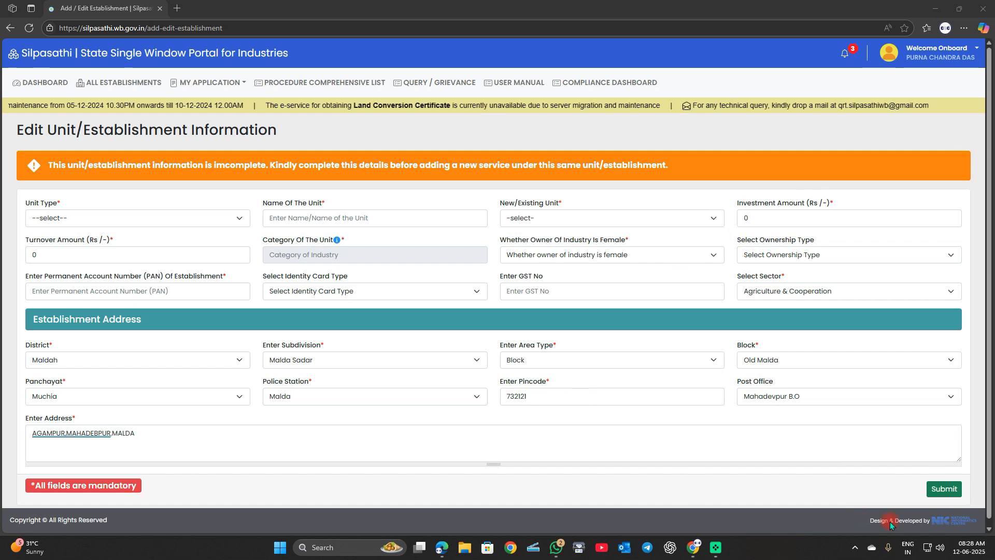
Choose Individual as the unit type and enter CUSTOMER SERVICE POINT as the name.
left_click(78, 218)
left_click(60, 262)
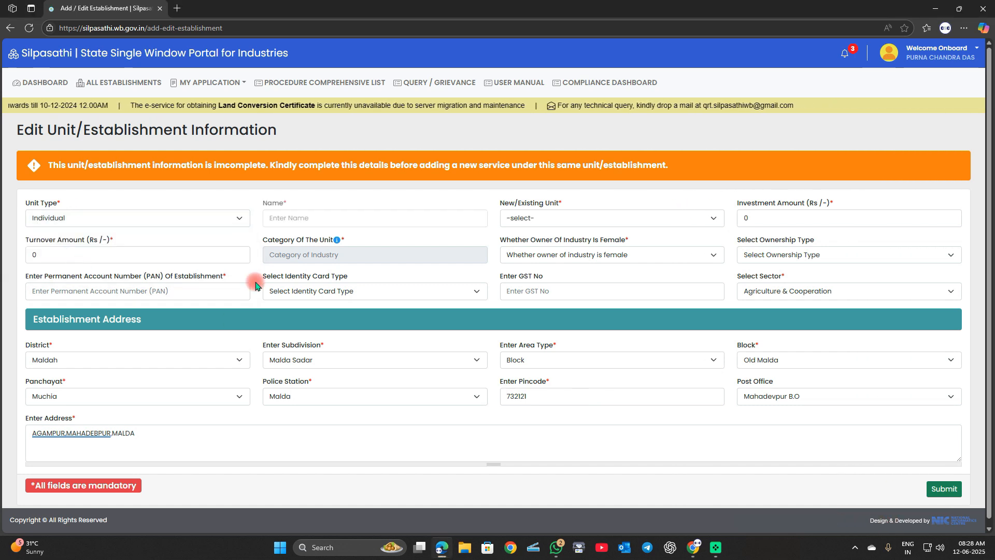
left_click(316, 217)
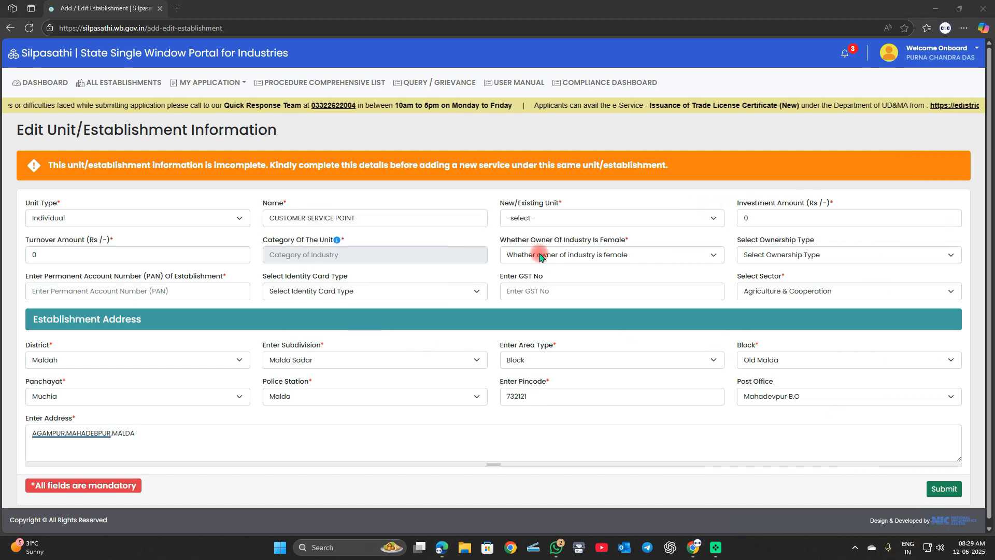
Mark the unit as New and set its investment amount to 10000 rupees.
left_click(528, 219)
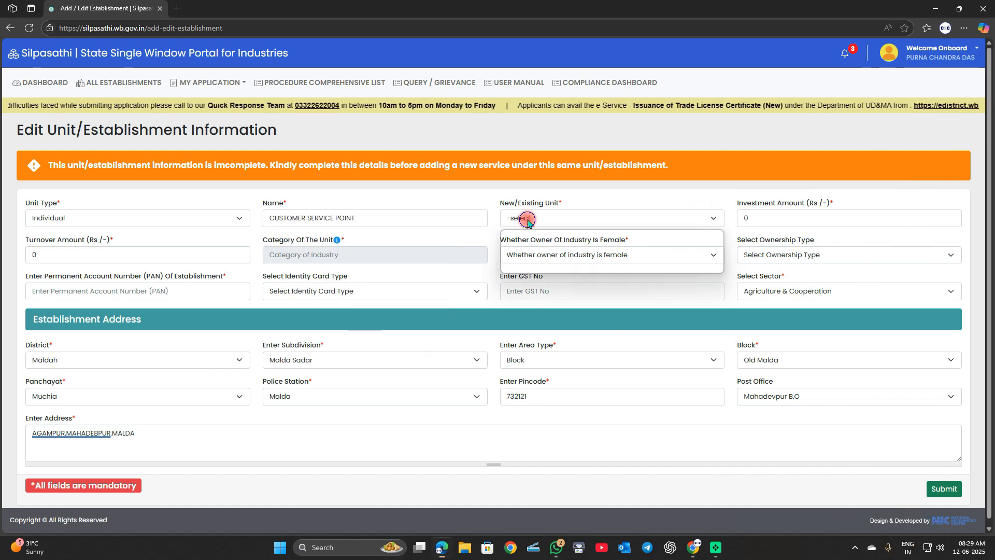
left_click(532, 252)
key("Tab")
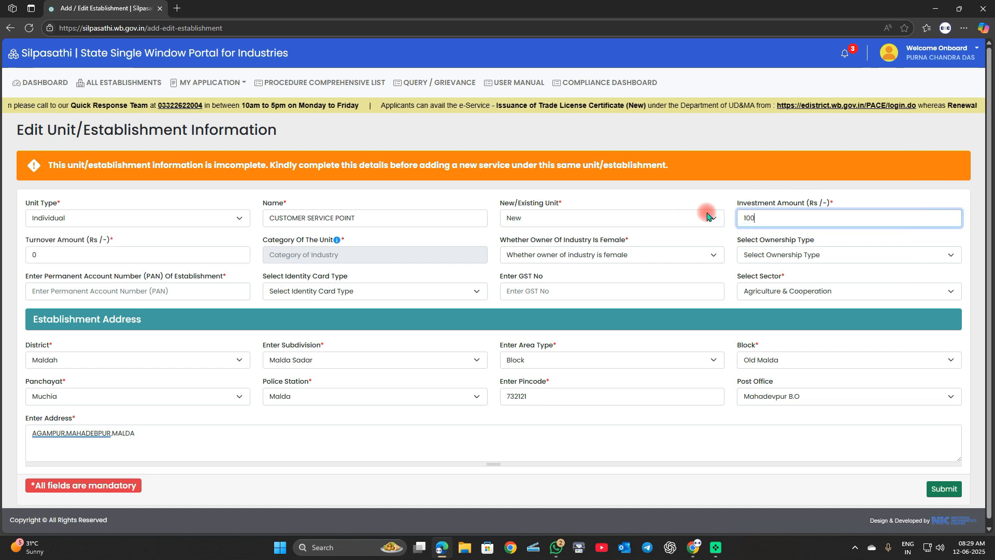
left_click(672, 188)
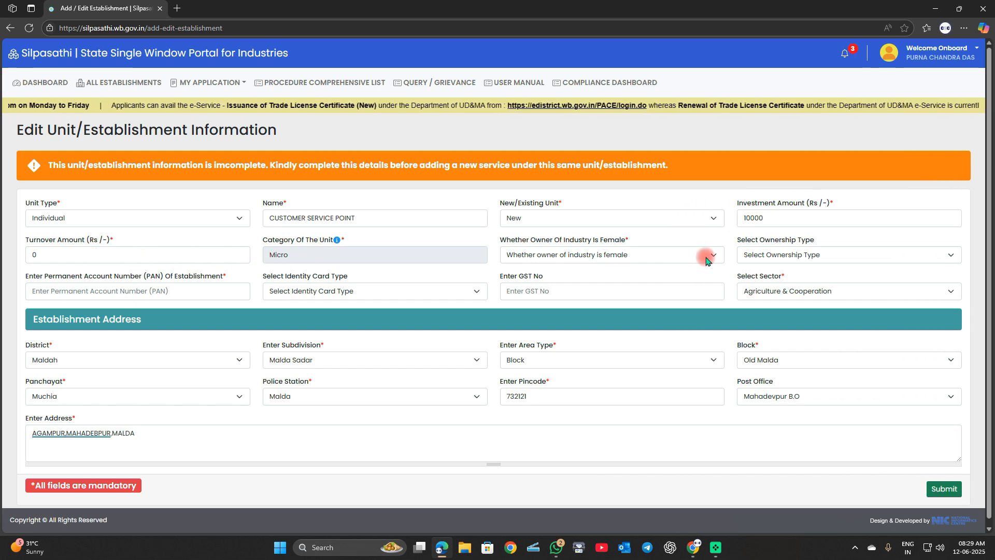
Answer No to whether the owner of the industry is female.
left_click(539, 254)
left_click(569, 258)
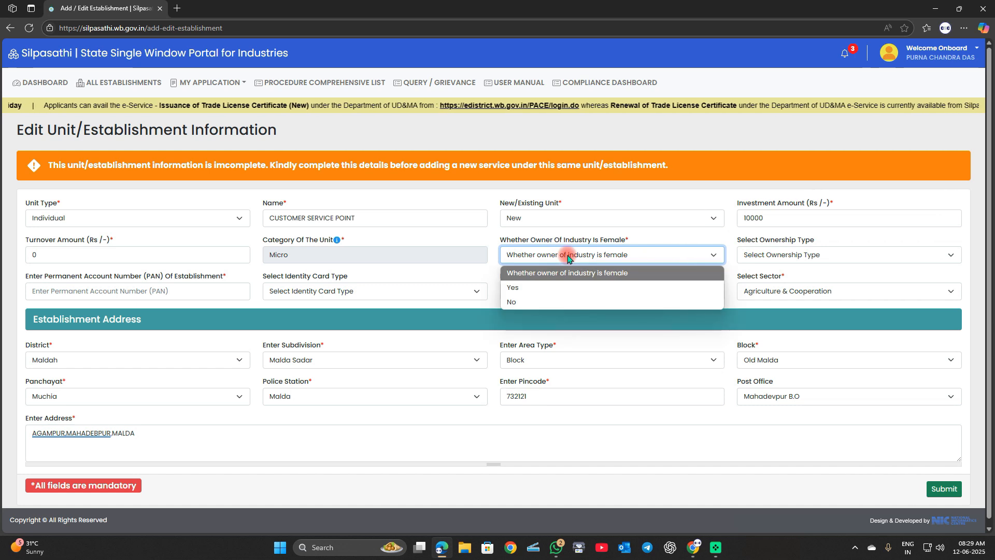
left_click(523, 303)
Set the ownership type to Private and the private ownership to Proprietor.
left_click(767, 256)
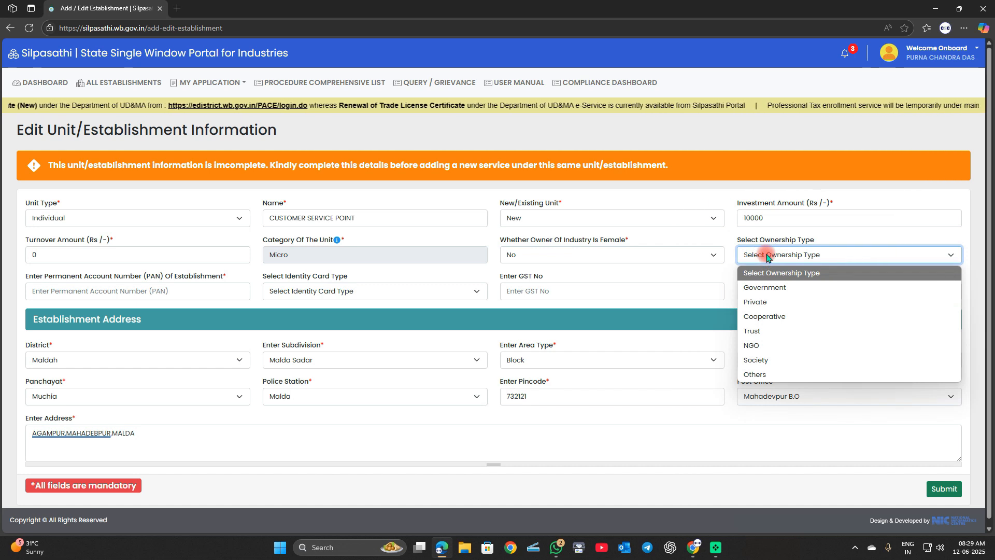
left_click(772, 300)
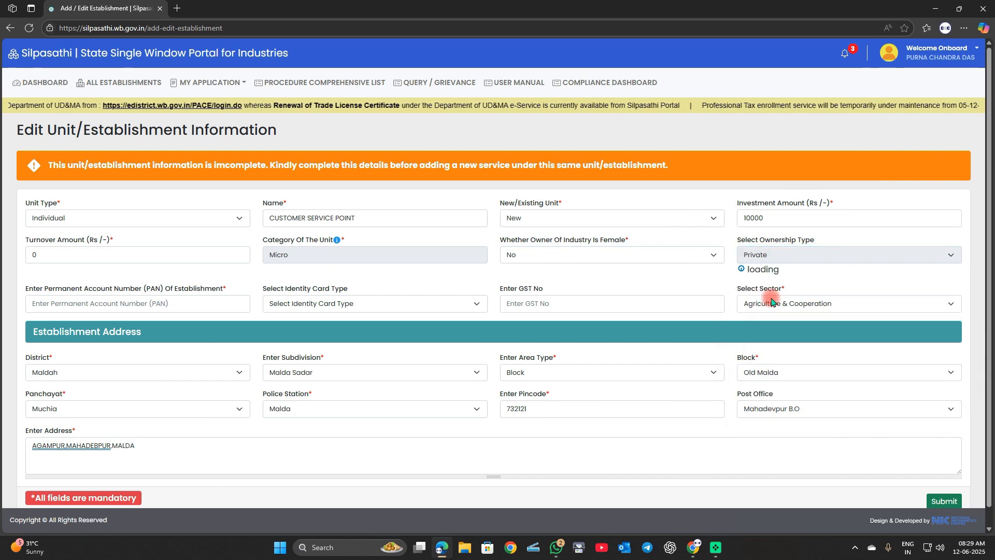
left_click(95, 293)
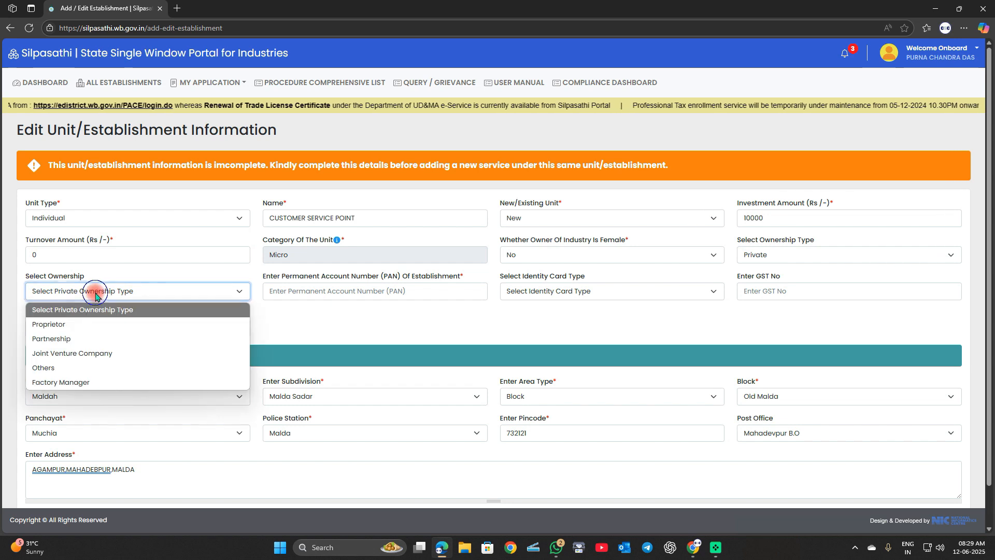
left_click(53, 326)
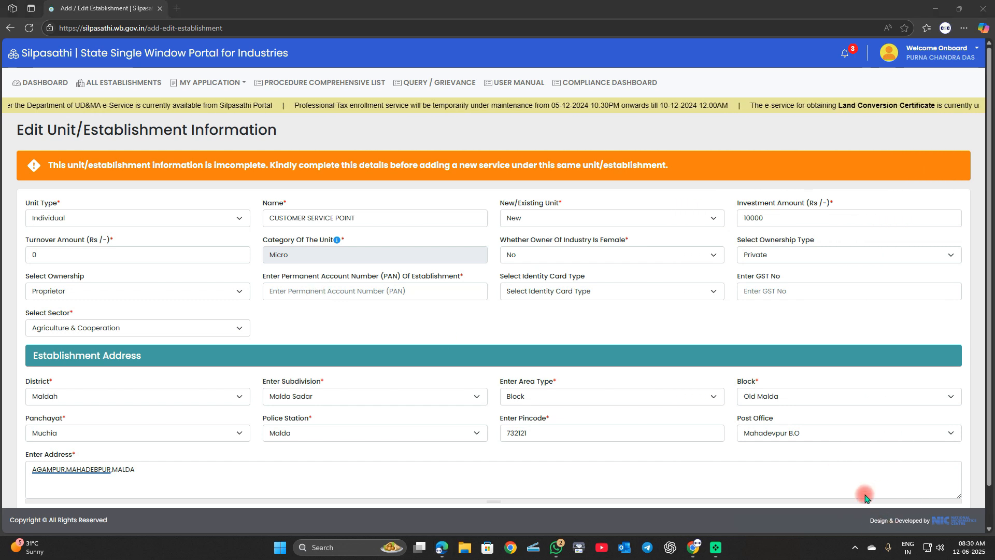
Set the unit's sector to Finance, Banking & Insurance.
left_click_drag(251, 272, 406, 301)
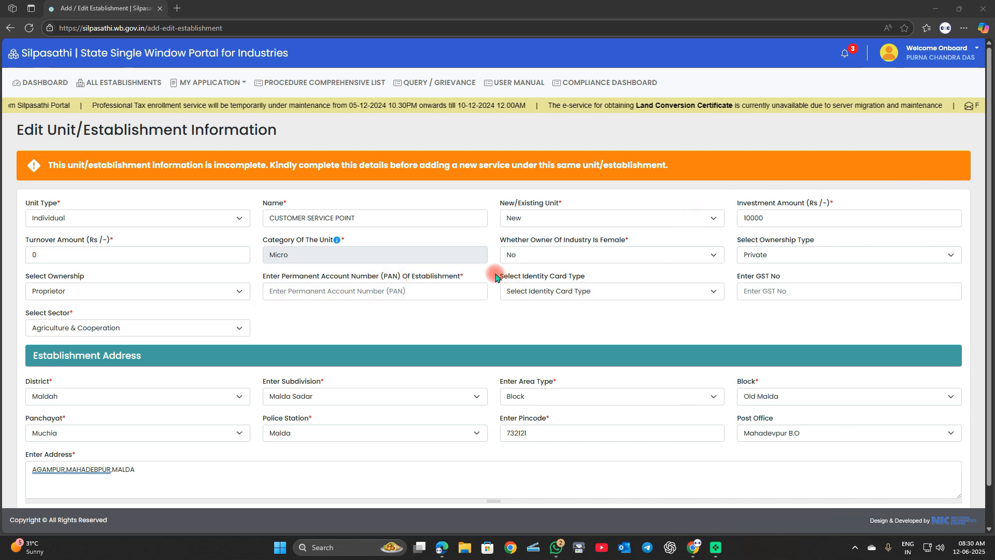
mouse_move(496, 277)
left_mouse_down()
mouse_move(544, 311)
mouse_move(706, 306)
left_mouse_up()
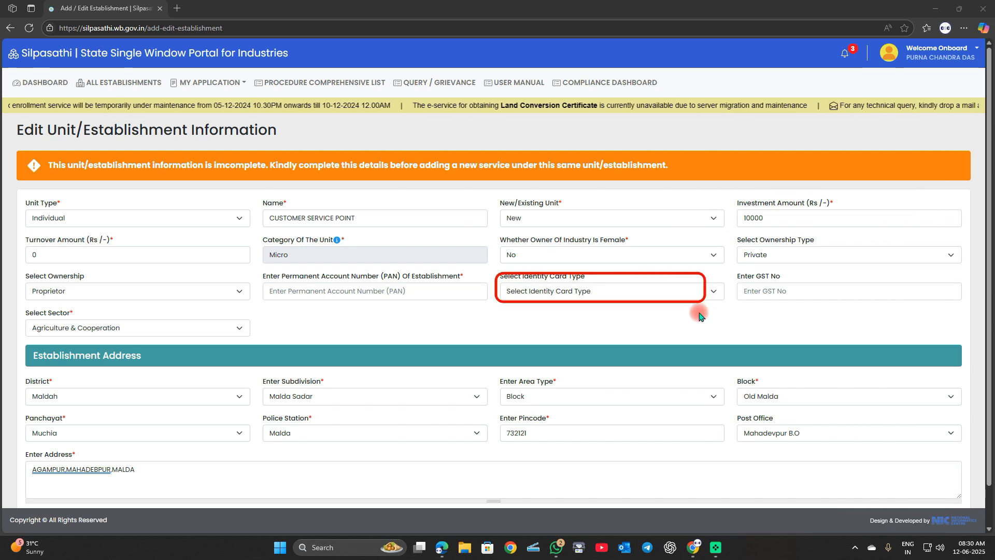
mouse_move(738, 275)
left_mouse_down()
mouse_move(747, 308)
mouse_move(885, 303)
left_mouse_up()
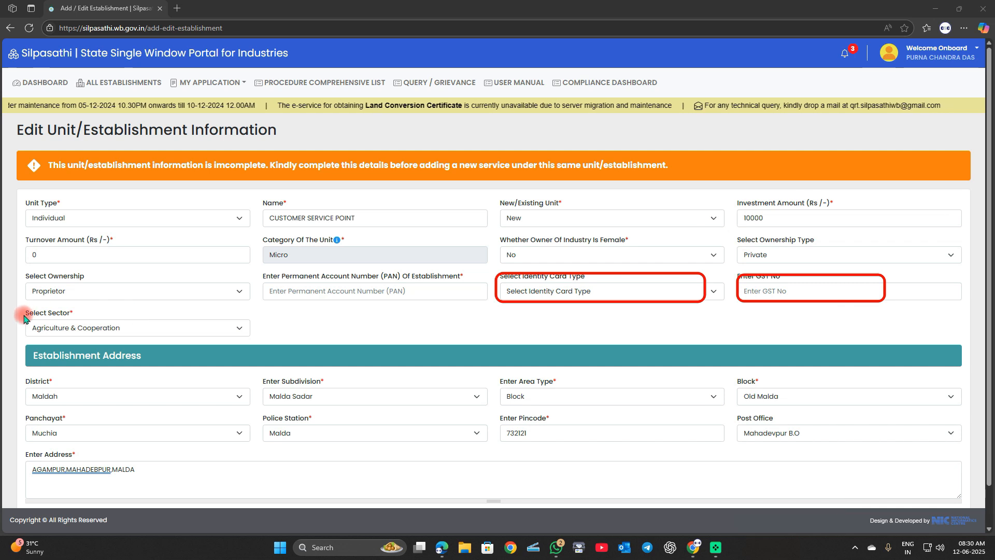
left_click_drag(21, 310, 238, 344)
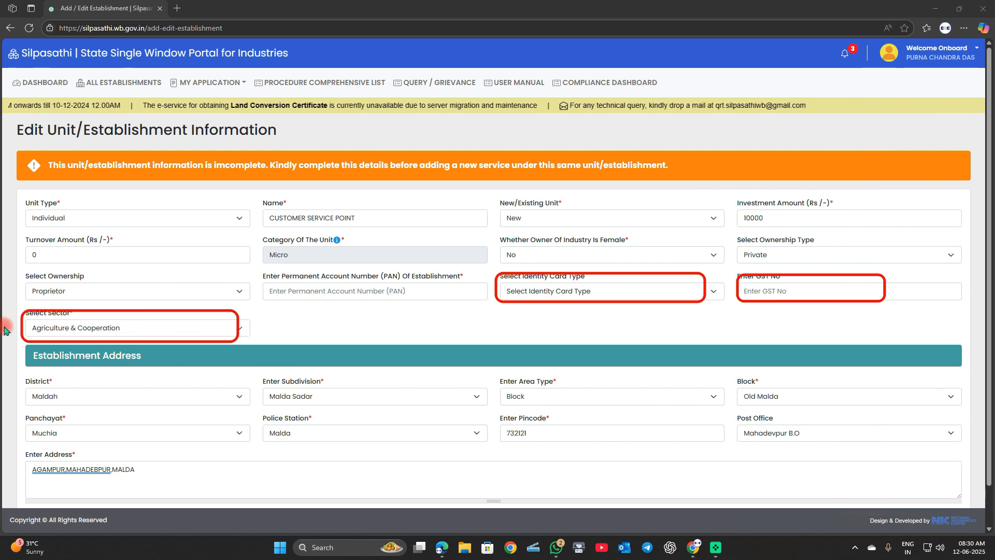
left_click(53, 330)
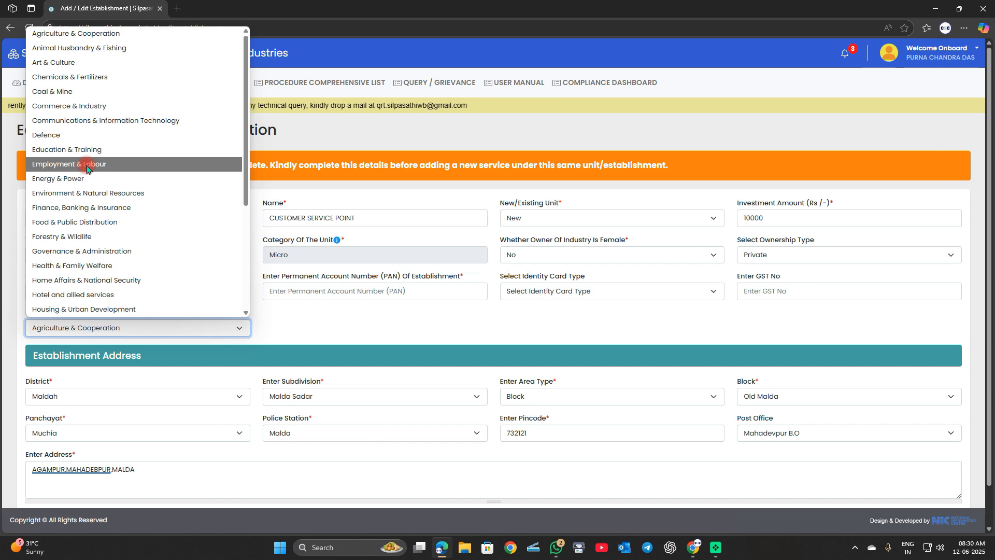
left_click(93, 208)
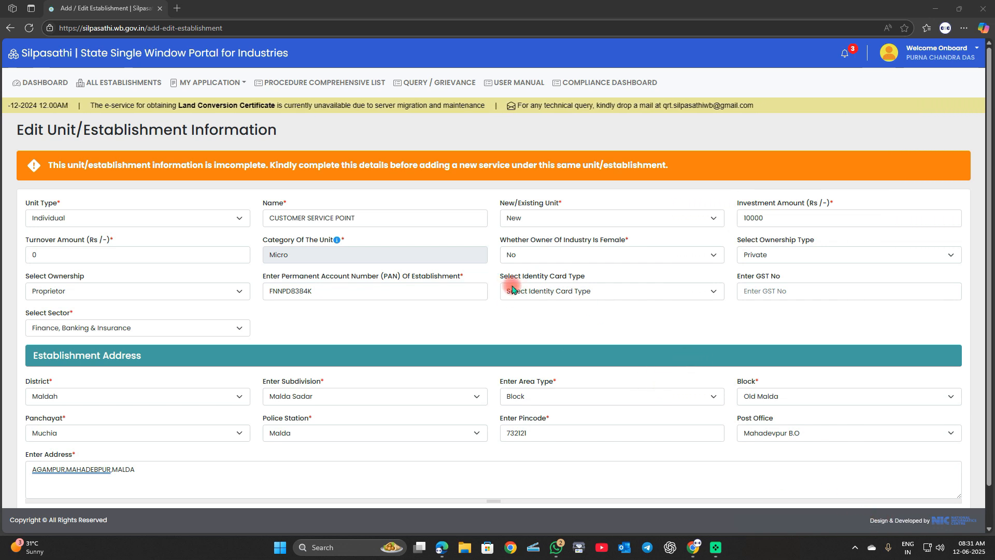
Check which identity card types are offered for the establishment, without choosing one.
mouse_move(495, 269)
left_mouse_down()
mouse_move(511, 303)
mouse_move(738, 313)
left_mouse_up()
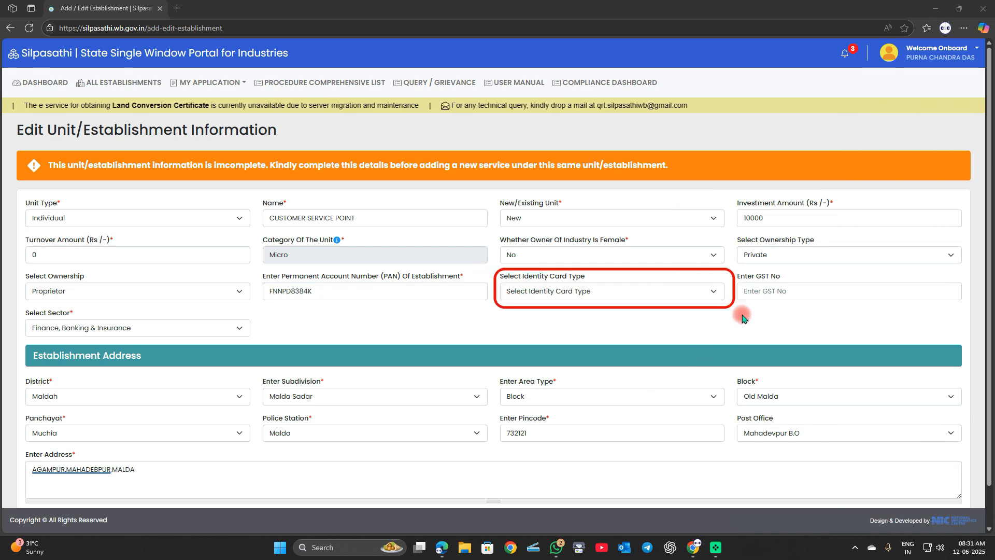
left_click(575, 292)
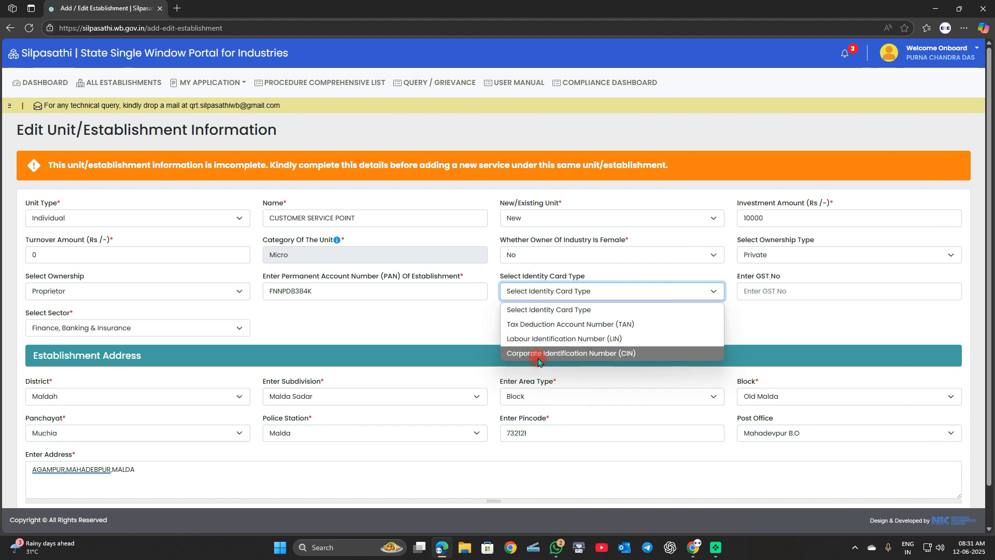
left_click(480, 336)
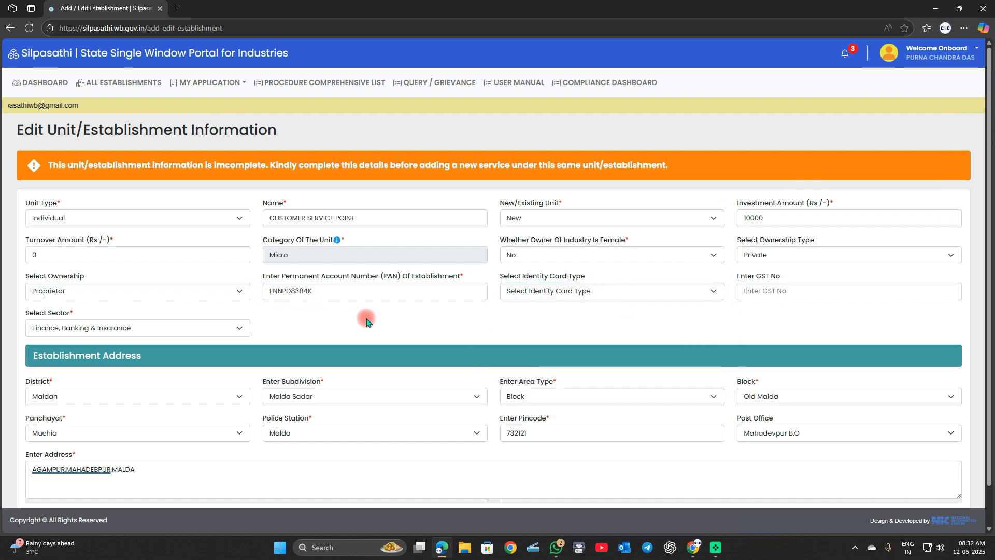
Submit the completed unit/establishment information form.
left_click(885, 528)
mouse_move(11, 368)
left_mouse_down()
mouse_move(246, 465)
mouse_move(893, 458)
left_mouse_up()
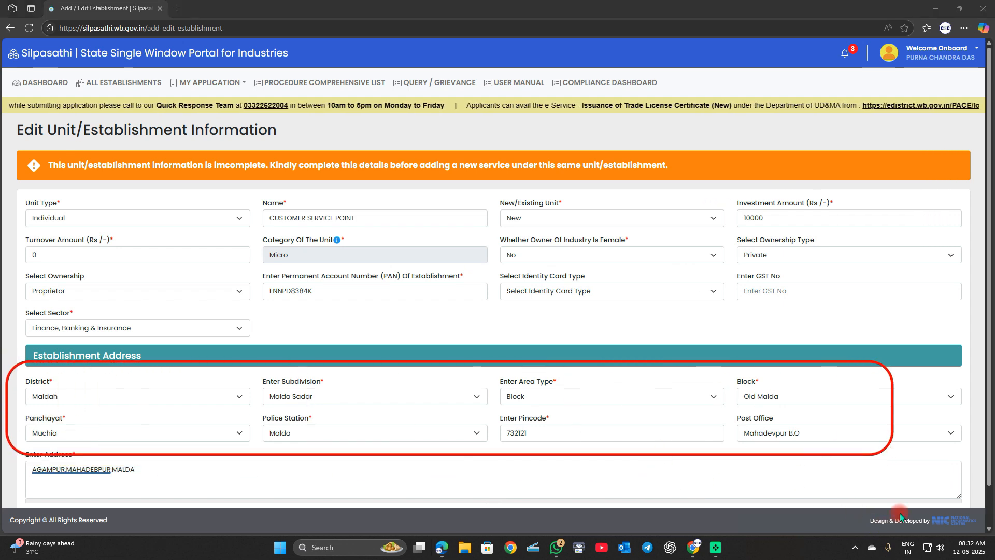
scroll(679, 449, "down", 2)
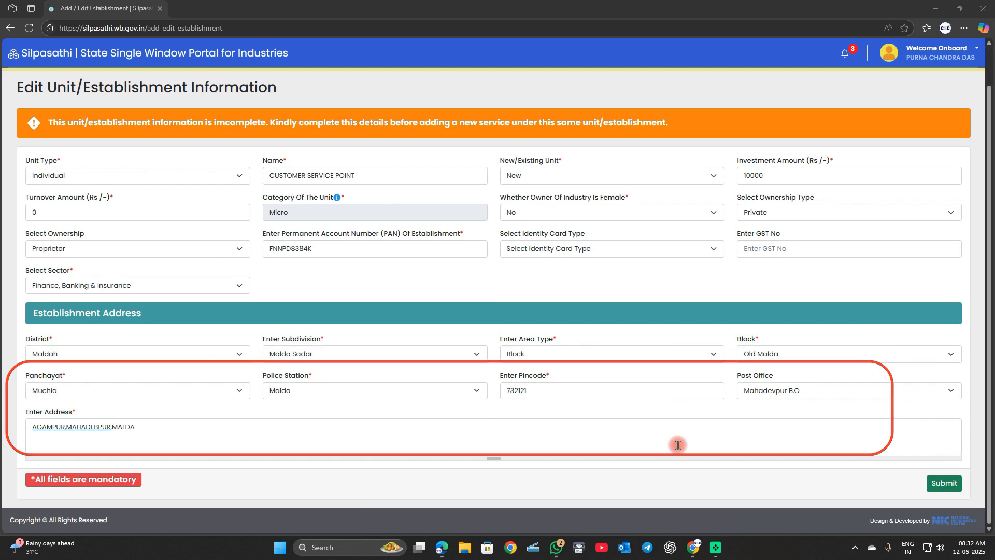
left_click(942, 485)
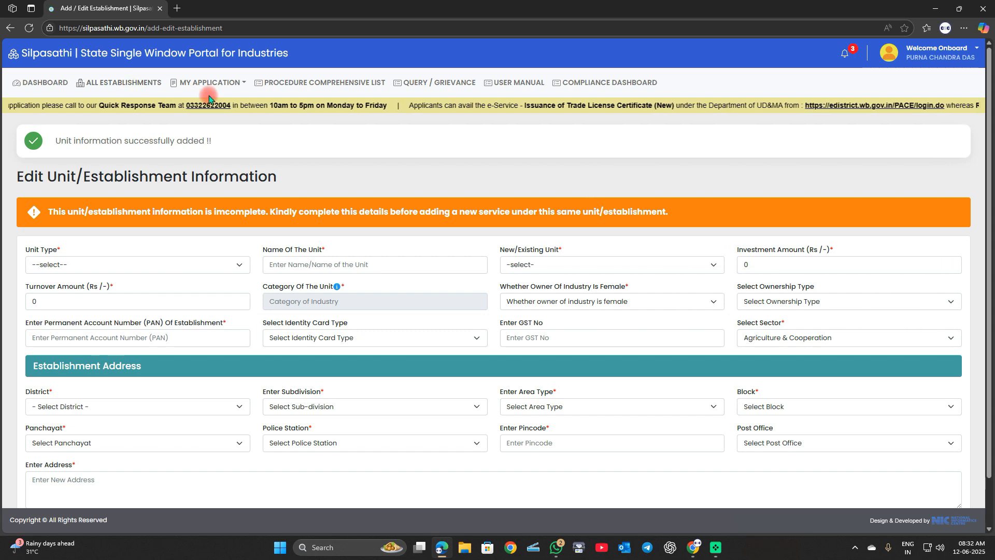
Show the list of all establishments and start adding a new service for the CUSTOMER SERVICE POINT unit.
left_click(136, 84)
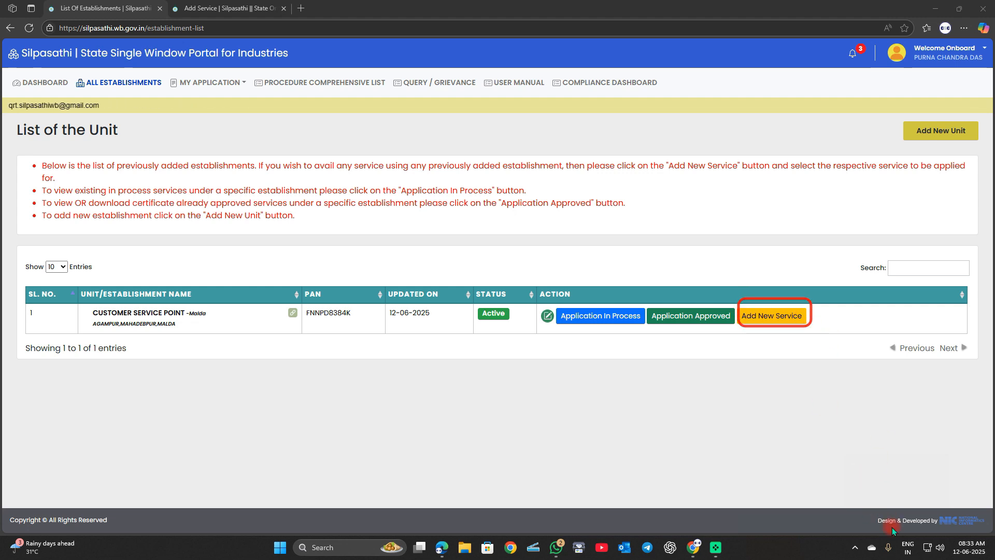
left_click(774, 317)
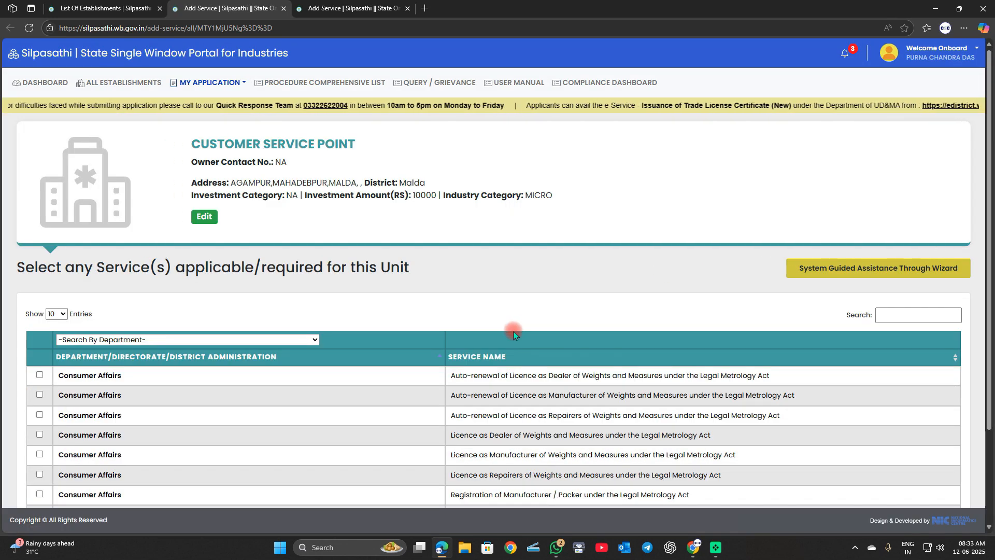
Search the list of applicable services for TRADE.
scroll(514, 335, "down", 3)
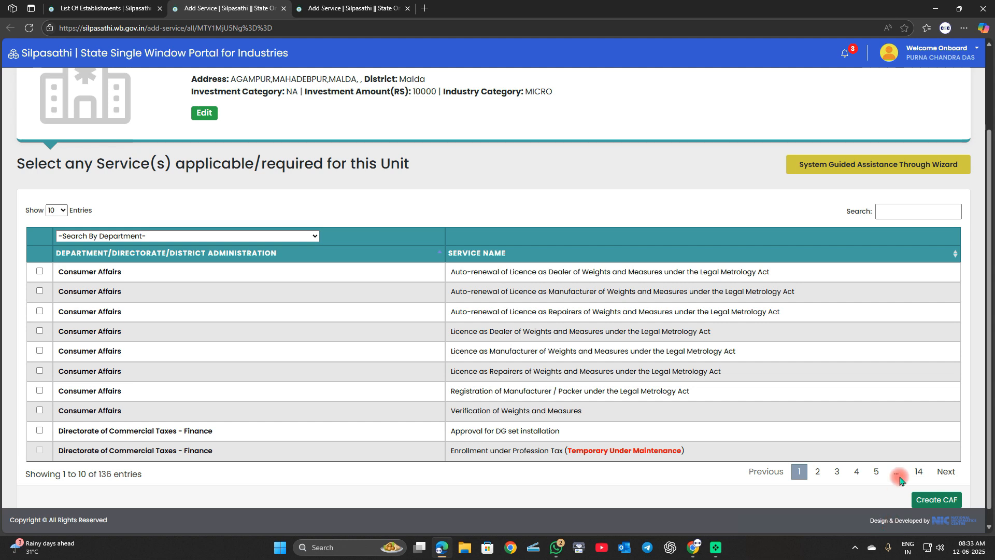
mouse_move(857, 200)
left_mouse_down()
mouse_move(921, 229)
mouse_move(970, 218)
left_mouse_up()
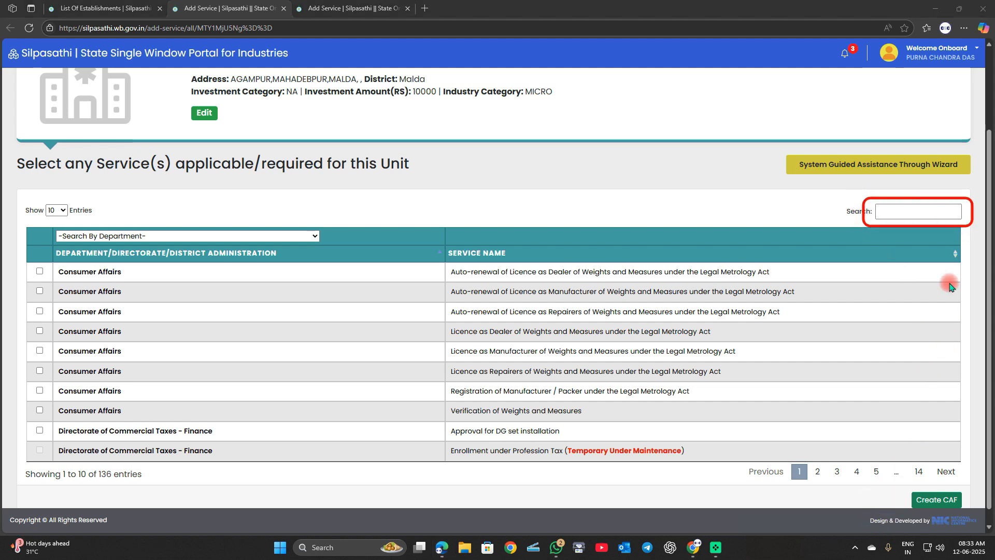
left_click(900, 210)
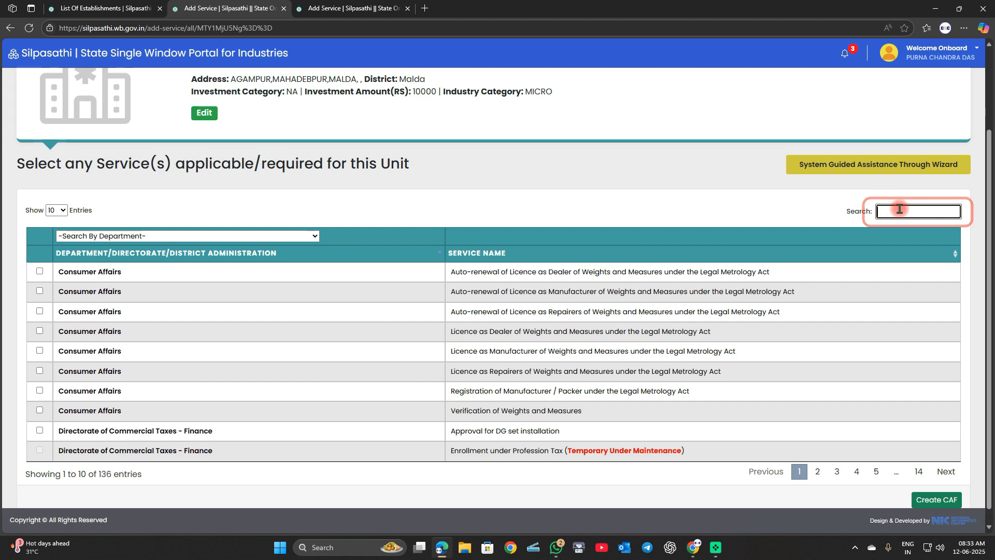
type("TTR")
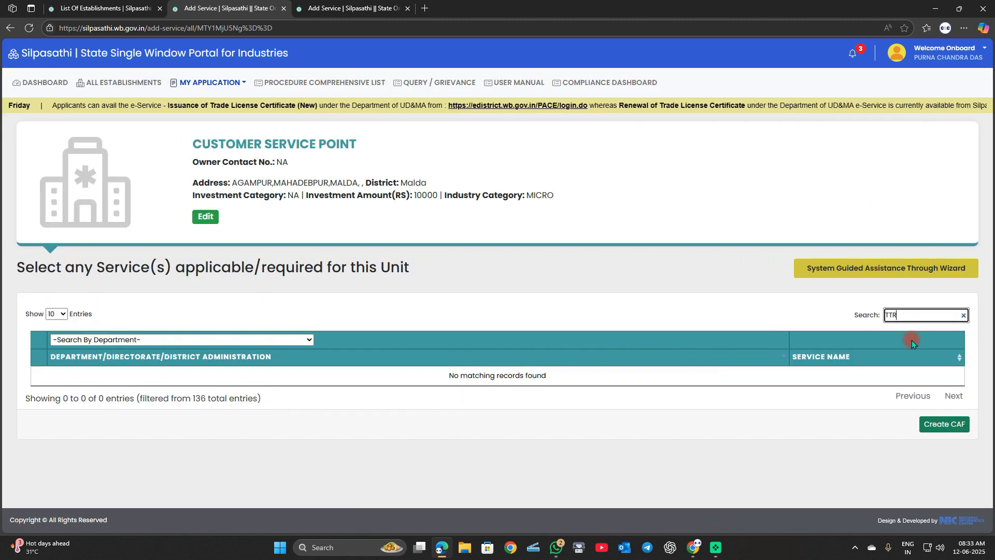
key("BackSpace")
key("BackSpace")
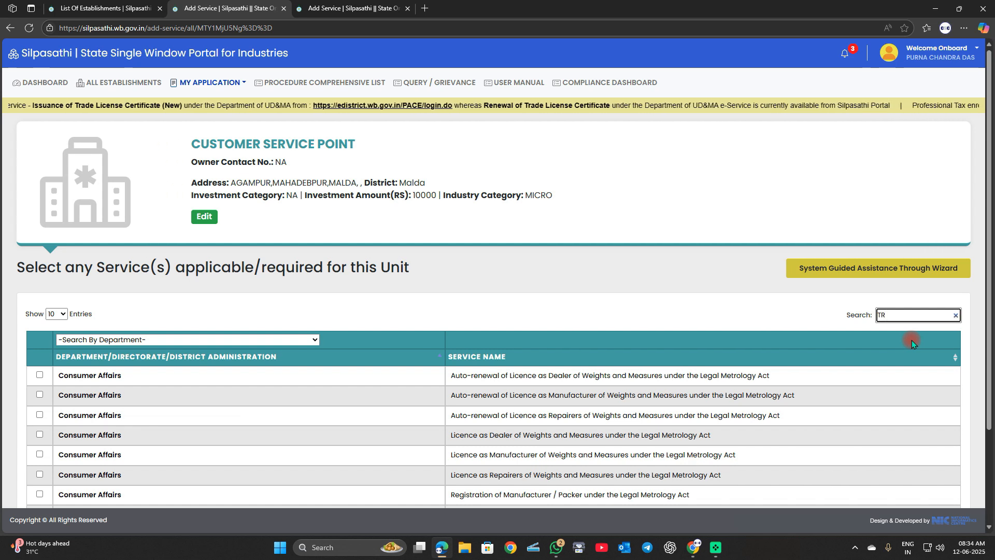
type("R")
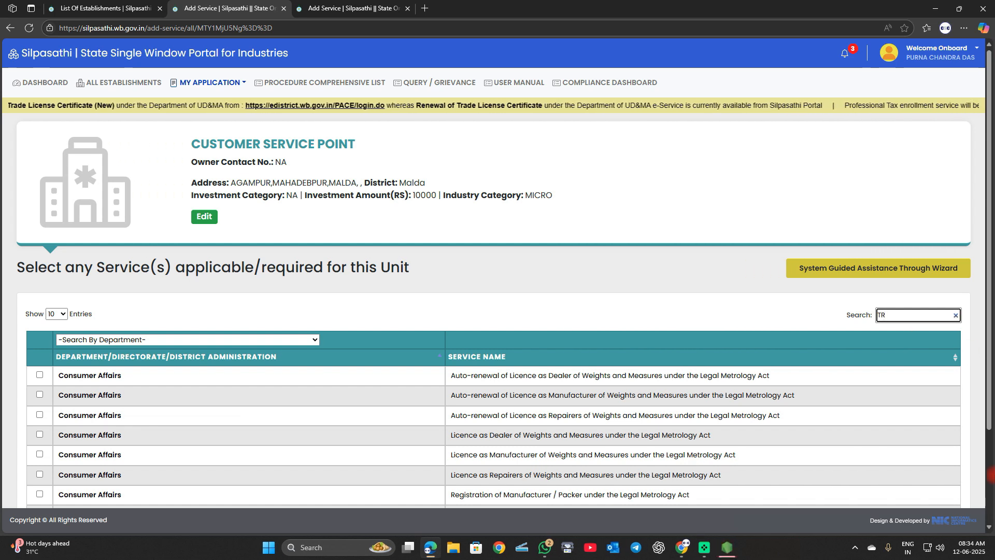
type("ADE")
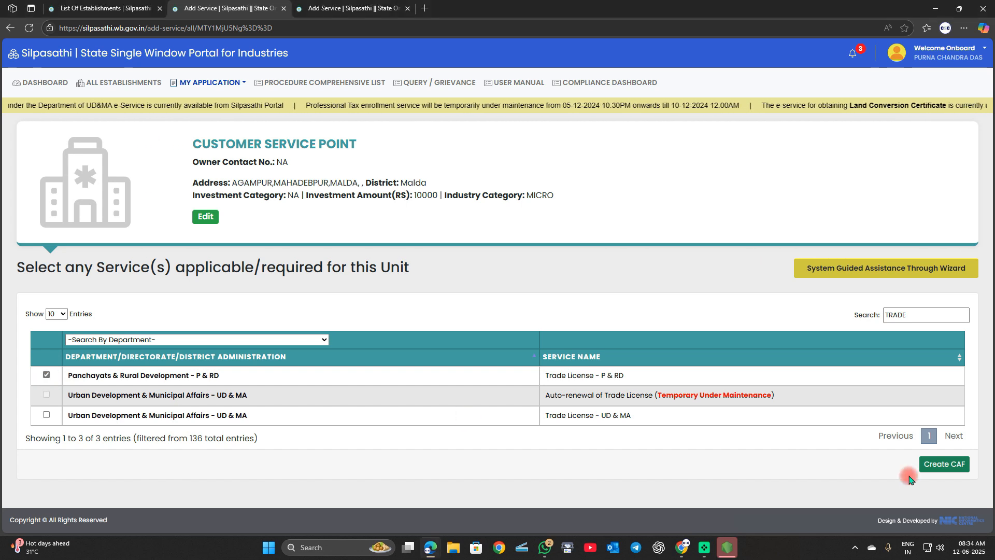
Create a CAF for the Trade License - P & RD service and start its online application.
left_click(938, 467)
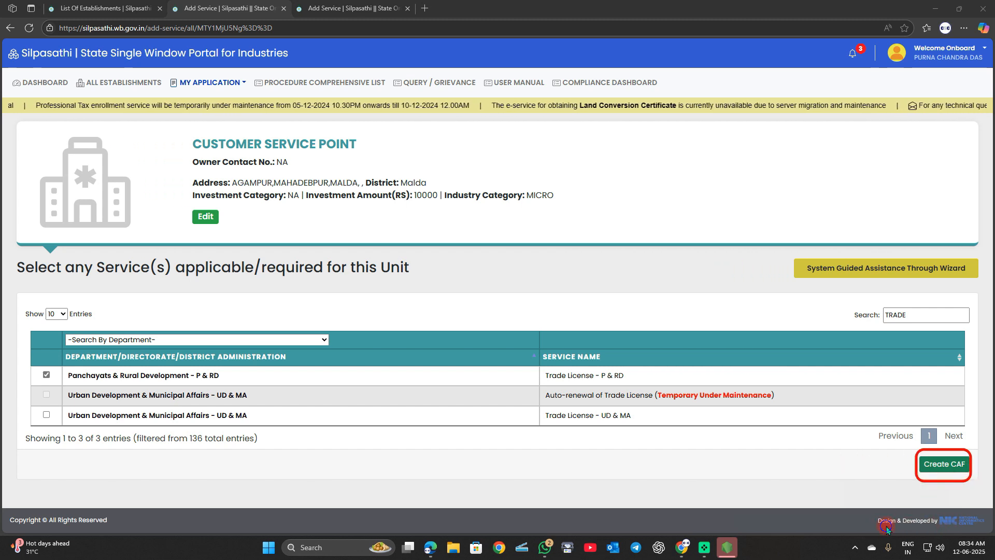
left_click(938, 466)
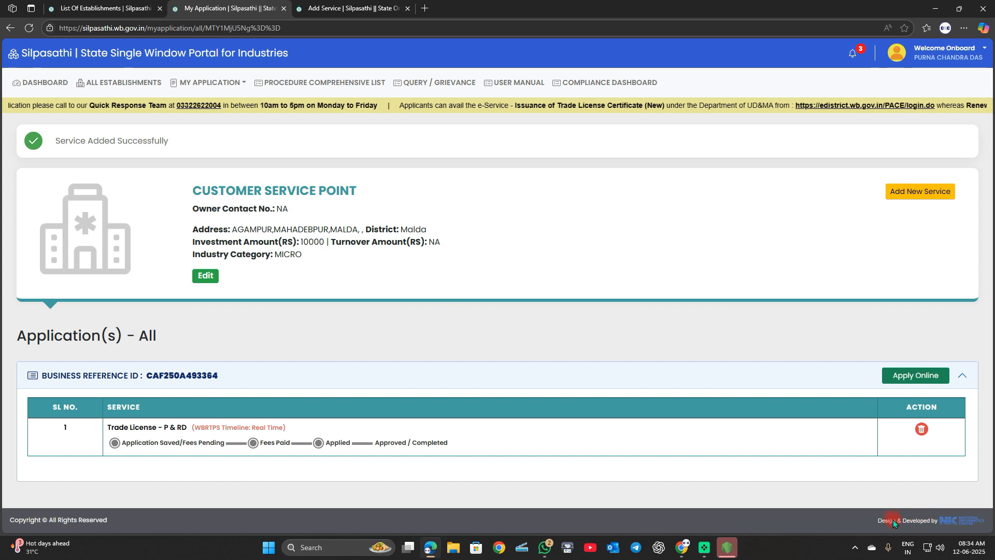
mouse_move(880, 360)
left_mouse_down()
mouse_move(904, 379)
mouse_move(963, 388)
left_mouse_up()
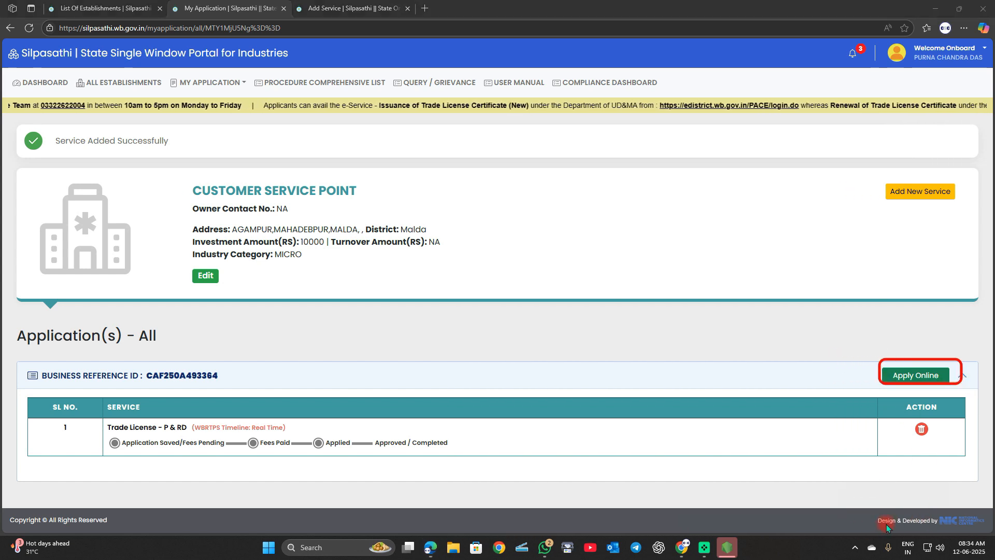
left_click(917, 377)
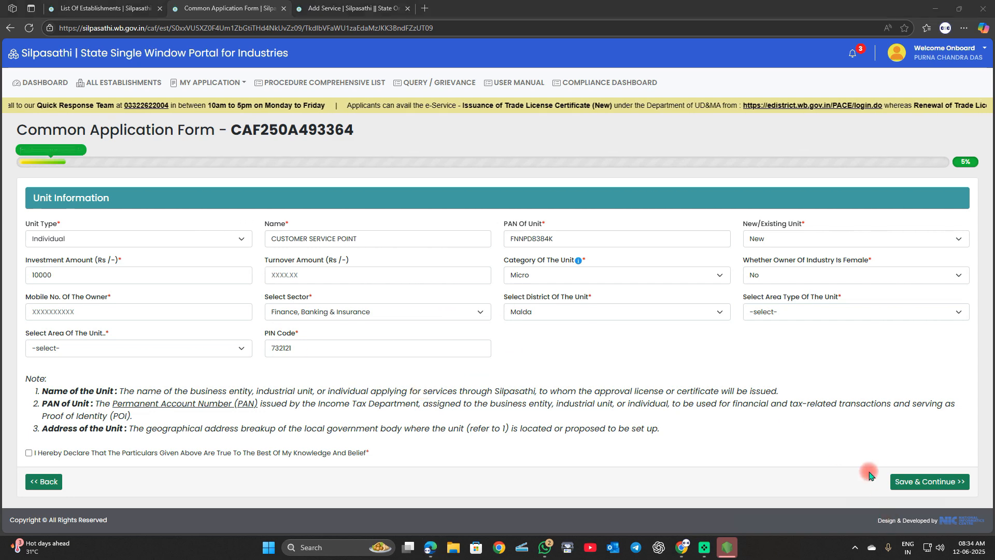
Accept the declaration that the unit particulars are true and try to save the Unit Information page.
mouse_move(30, 212)
left_mouse_down()
mouse_move(73, 311)
mouse_move(927, 363)
mouse_move(971, 397)
left_mouse_up()
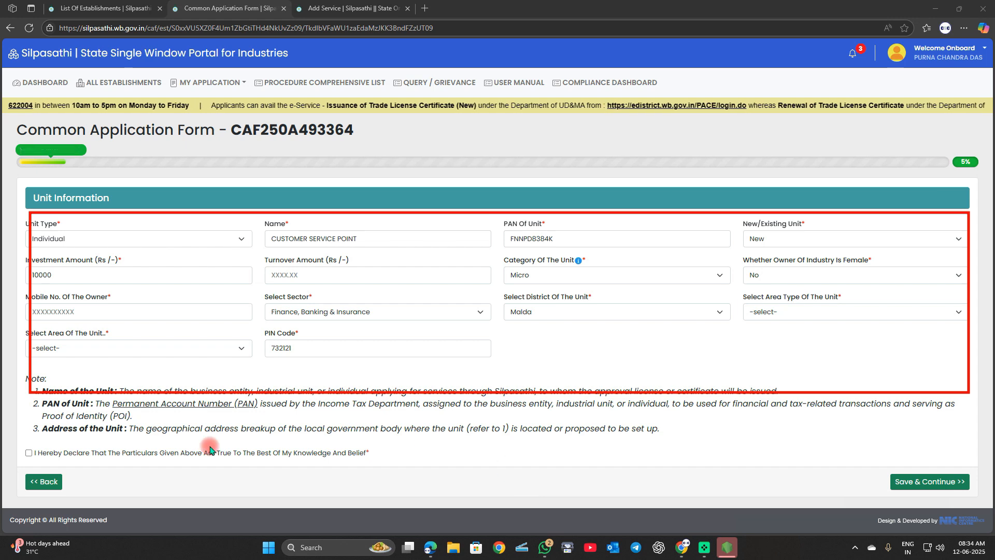
mouse_move(14, 441)
left_mouse_down()
mouse_move(41, 464)
mouse_move(64, 465)
left_mouse_up()
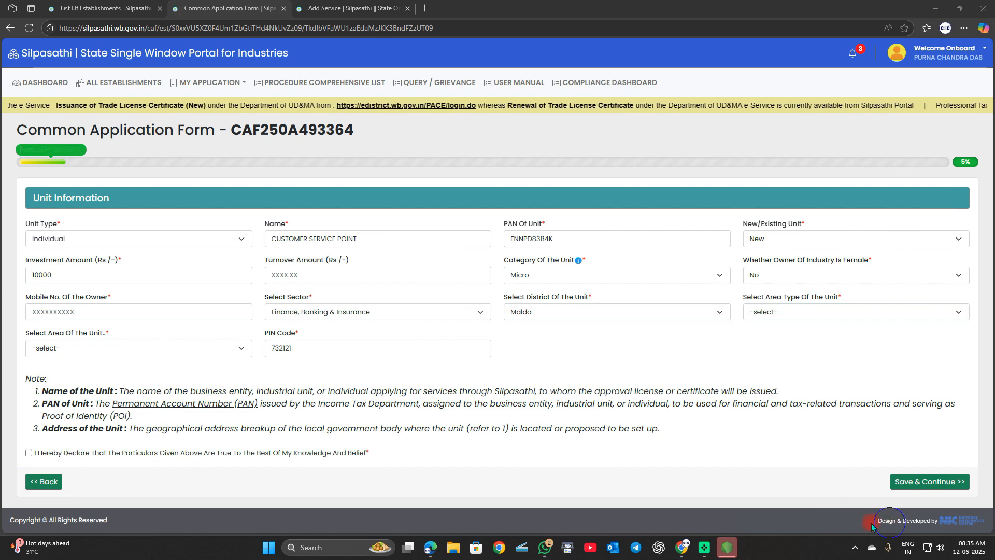
left_click(29, 453)
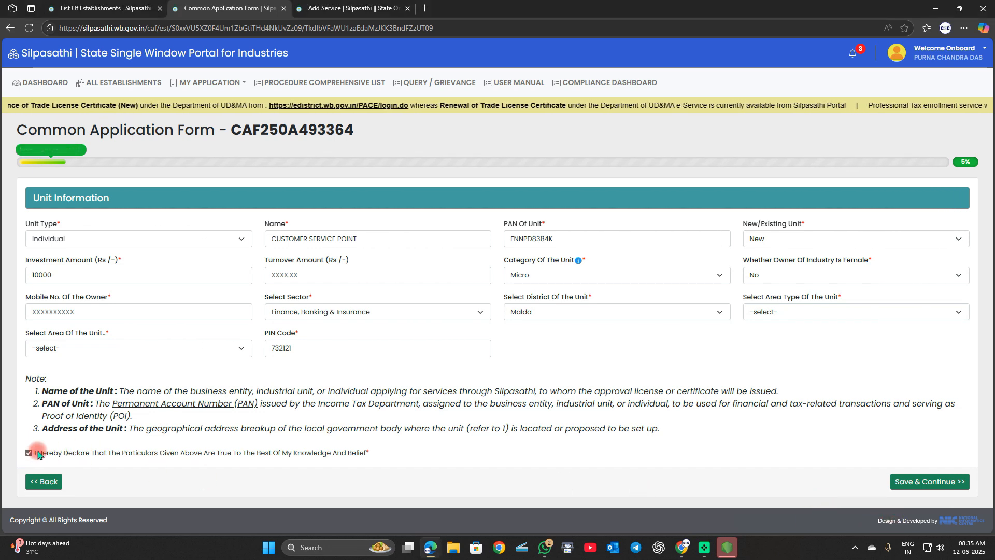
left_click(944, 492)
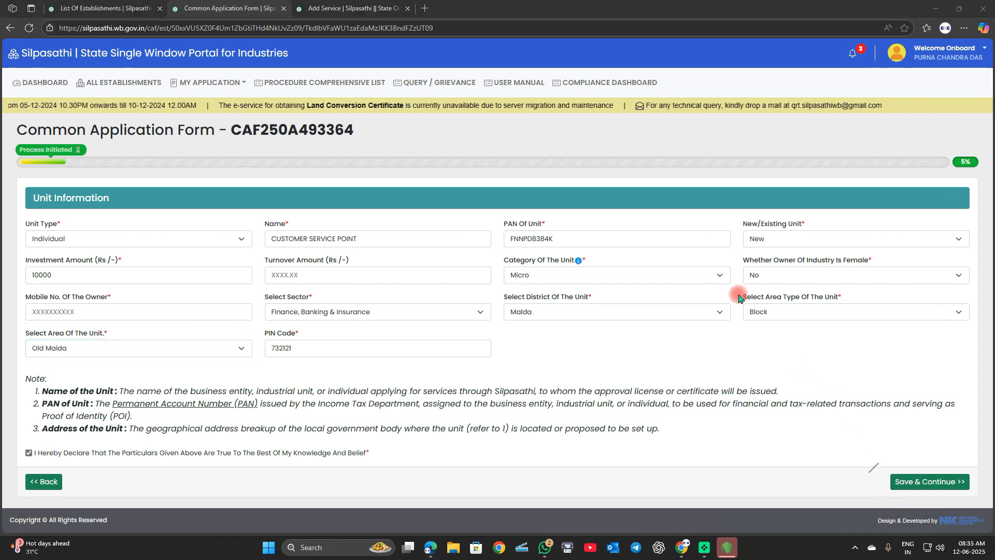
Save the unit information in the Common Application Form and continue to the details of the proposed trade.
mouse_move(738, 293)
left_mouse_down()
mouse_move(794, 324)
mouse_move(952, 326)
left_mouse_up()
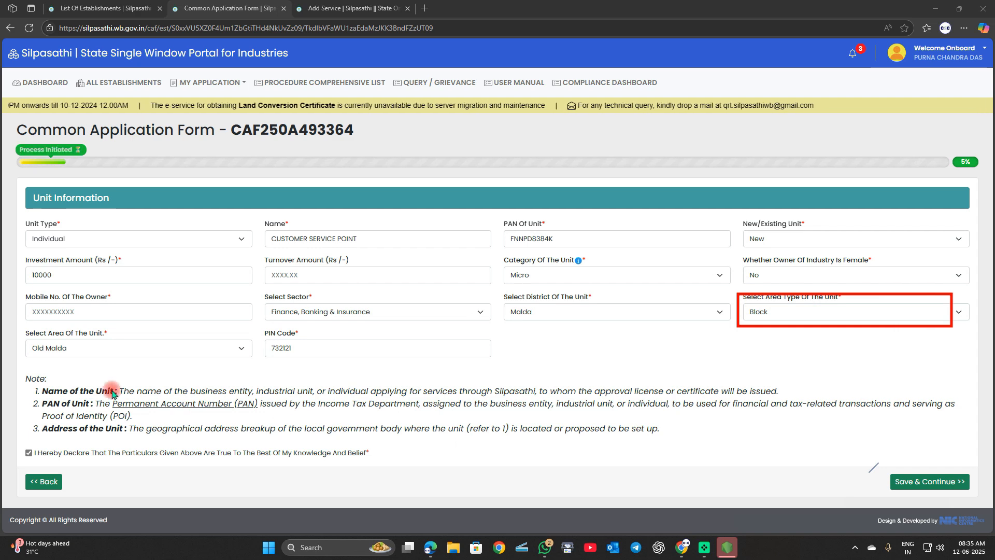
mouse_move(23, 332)
left_mouse_down()
mouse_move(39, 355)
mouse_move(228, 369)
left_mouse_up()
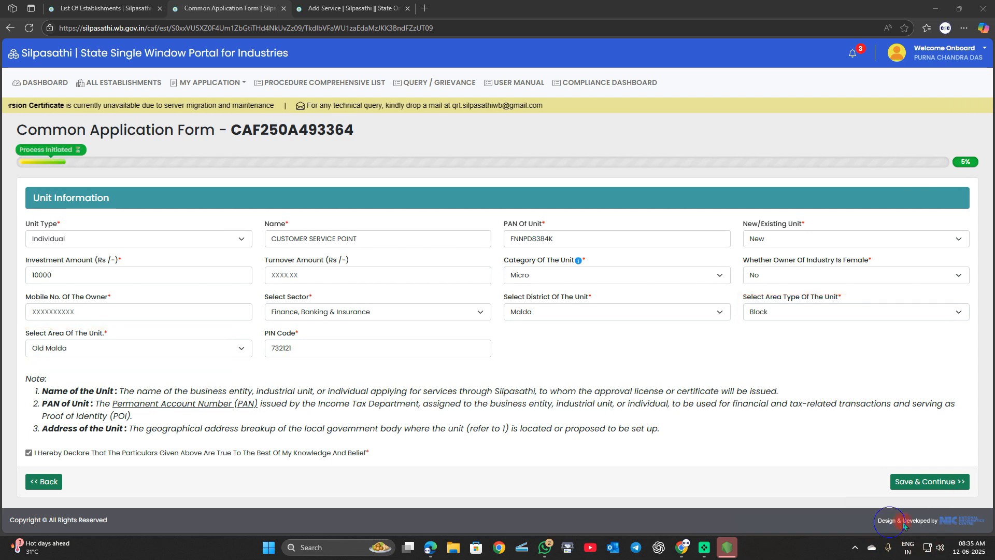
left_click(920, 483)
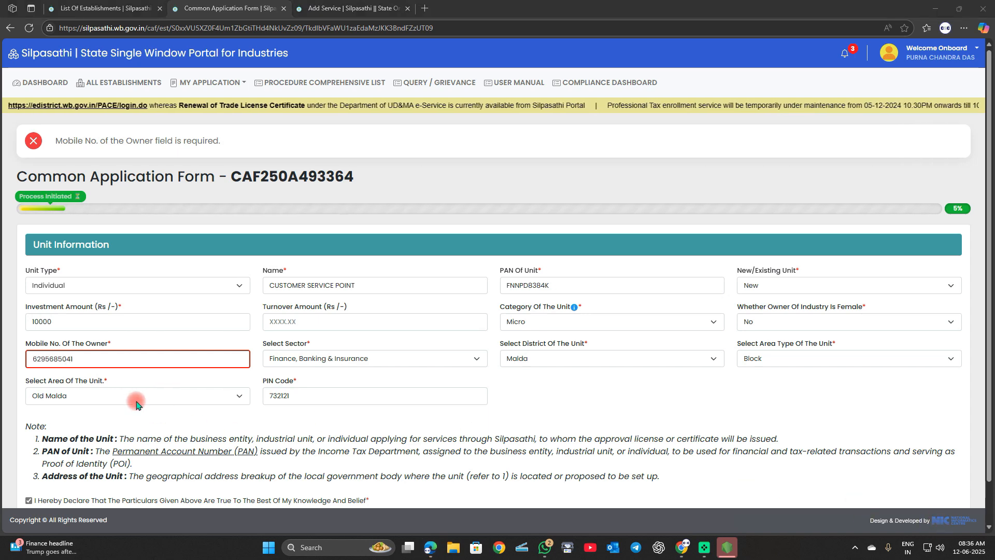
scroll(916, 474, "down", 2)
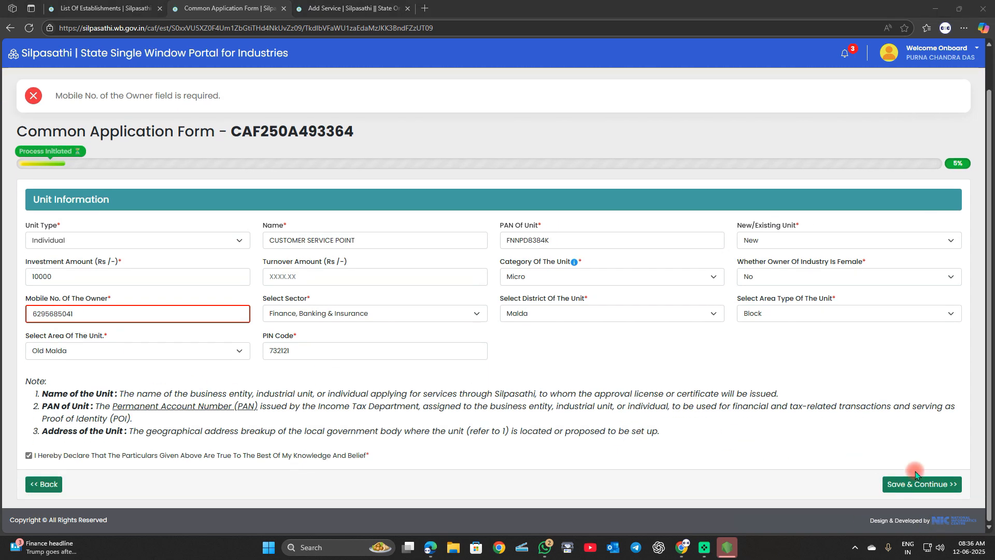
left_click(919, 485)
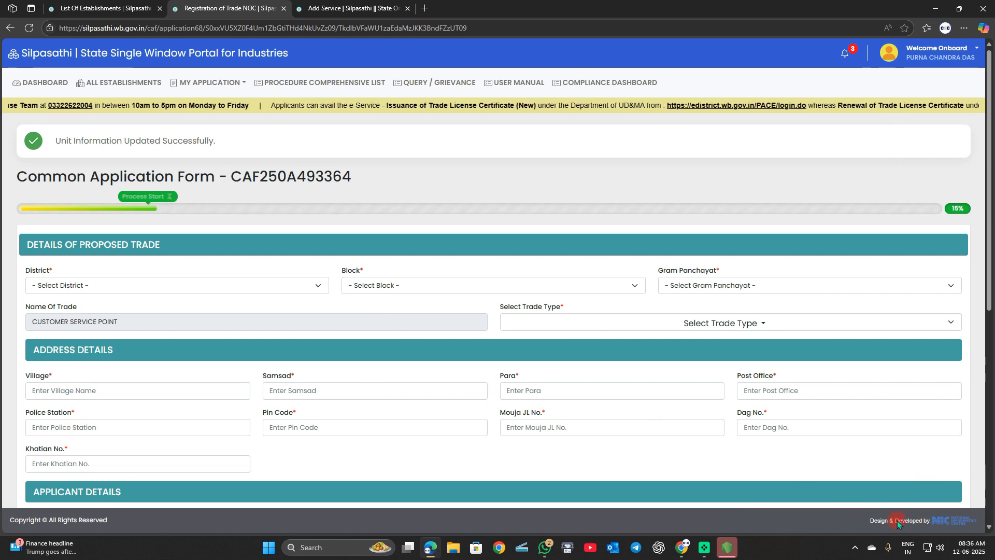
mouse_move(23, 261)
left_mouse_down()
mouse_move(117, 299)
mouse_move(198, 301)
left_mouse_up()
mouse_move(365, 269)
left_mouse_down()
mouse_move(402, 304)
mouse_move(559, 311)
left_mouse_up()
left_click_drag(682, 267, 834, 304)
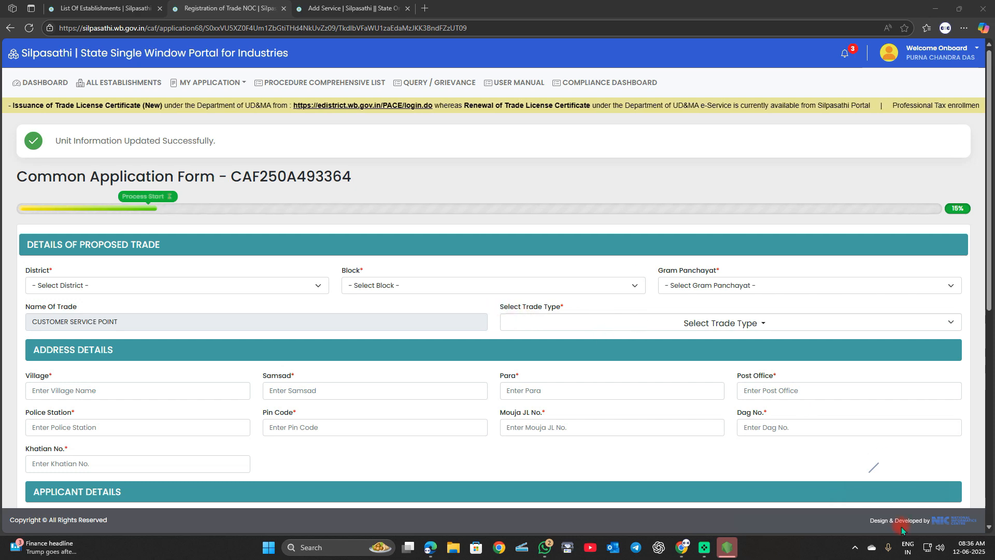
Search the trade types for FINANCE and choose FINANCE BUSINESS as the type of the proposed trade.
left_click(648, 323)
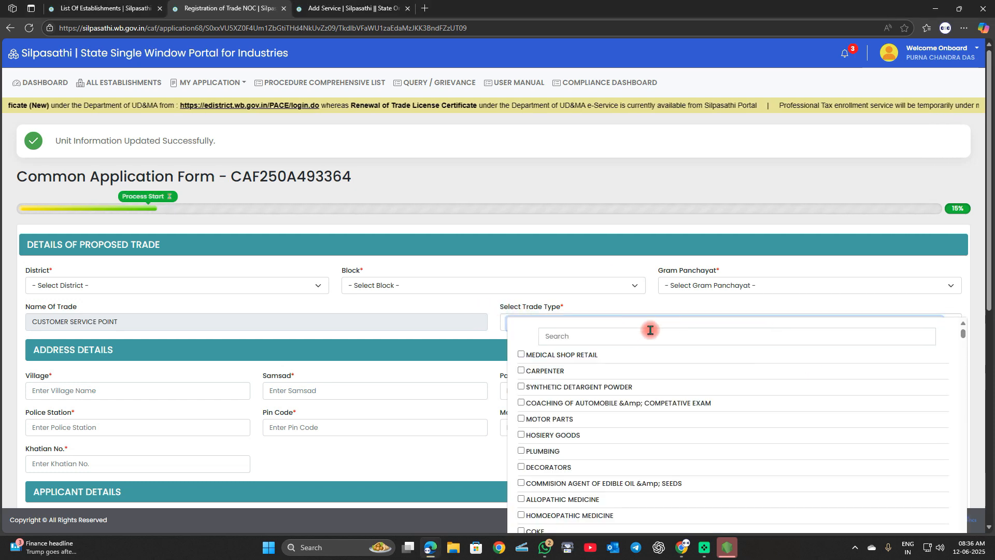
left_click(617, 340)
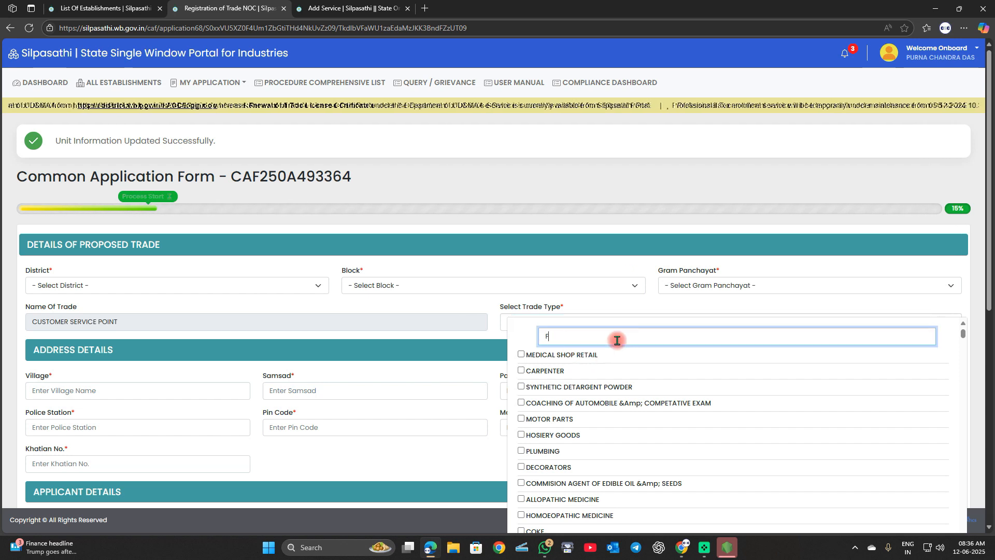
type("FINANCE")
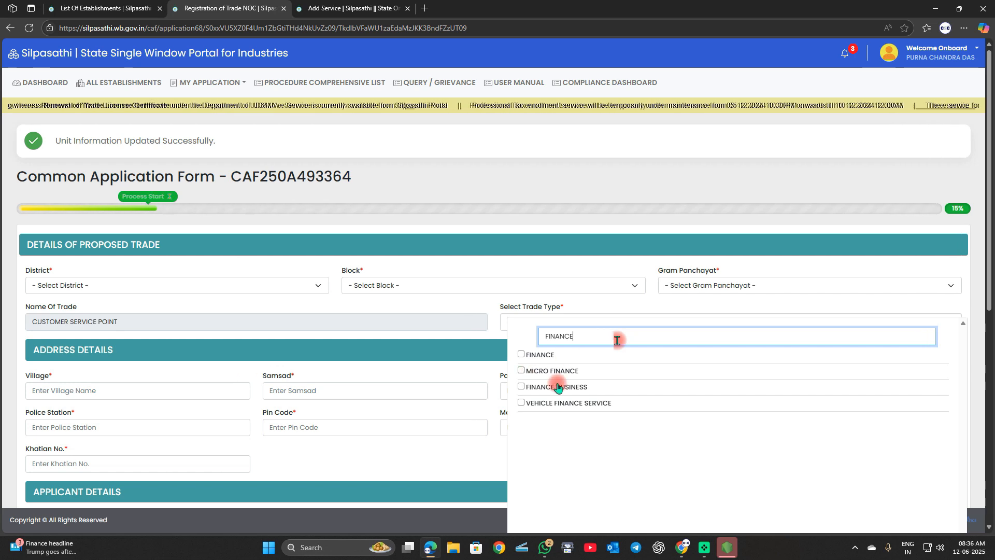
left_click(521, 386)
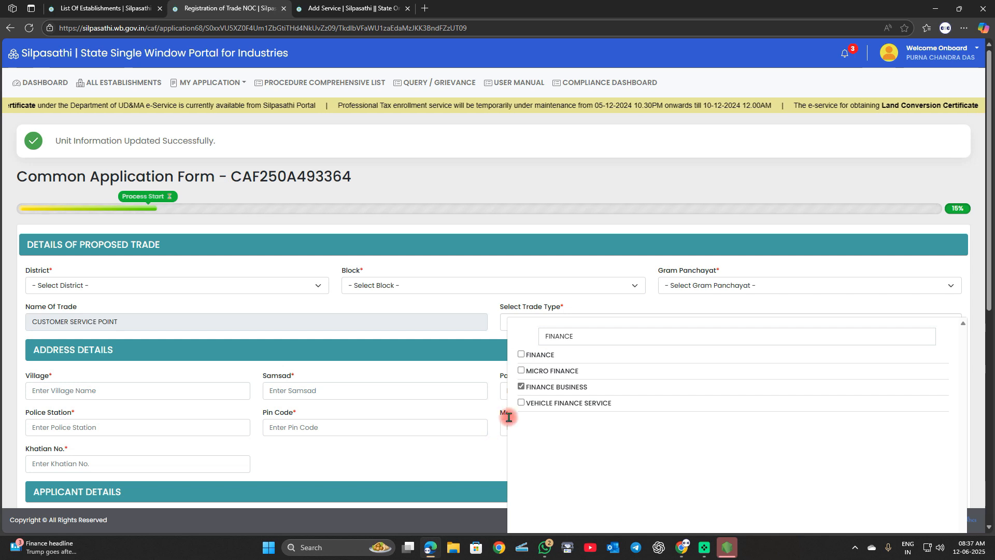
left_click(508, 258)
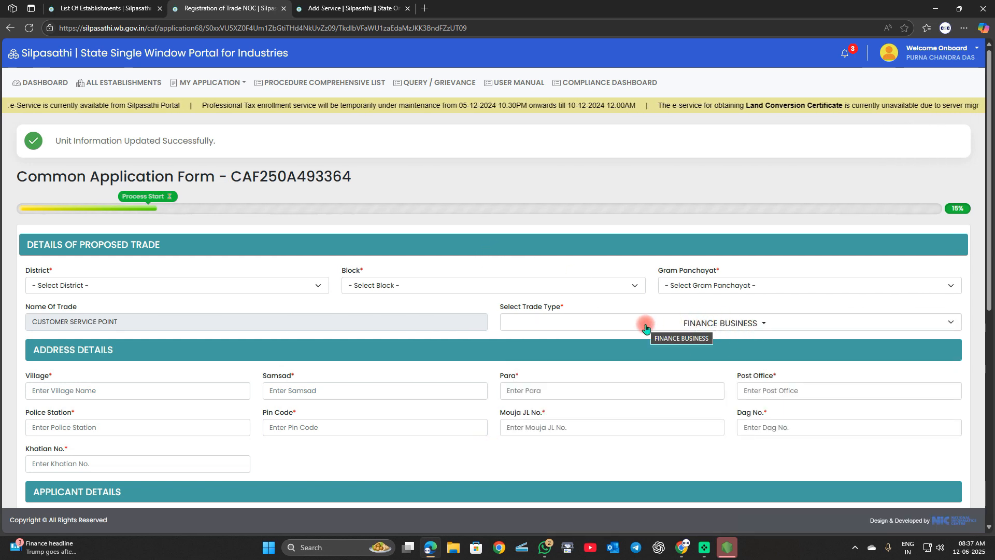
Set the proposed trade's district to MALDA, block to OLD MALDA and gram panchayat to MUCHIA, and recheck the selected trade type.
left_click(105, 285)
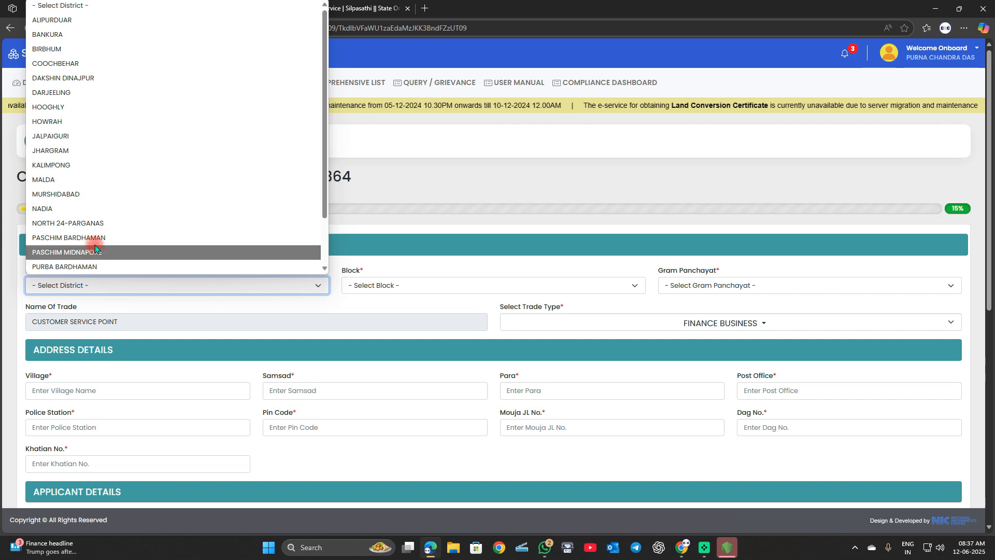
left_click(62, 180)
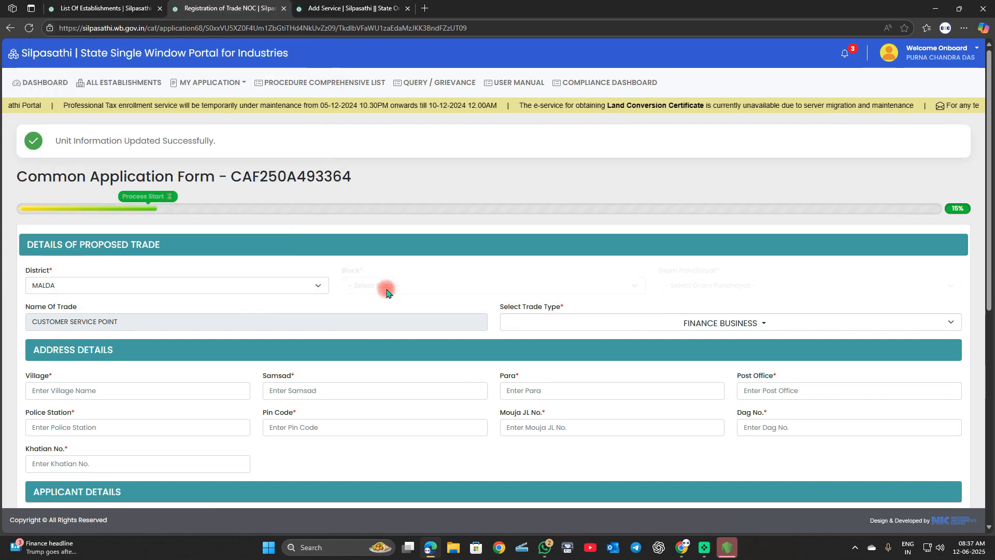
left_click(388, 285)
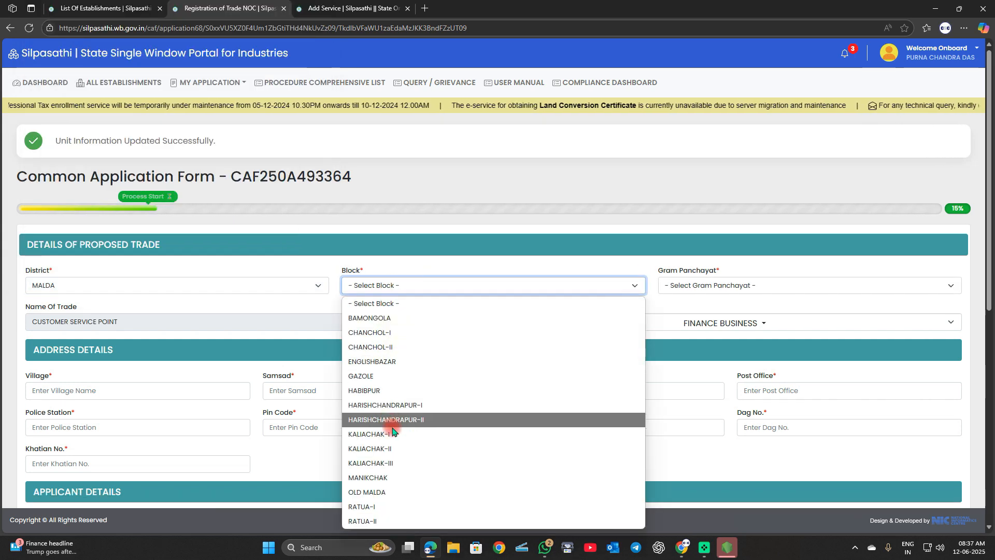
left_click(392, 495)
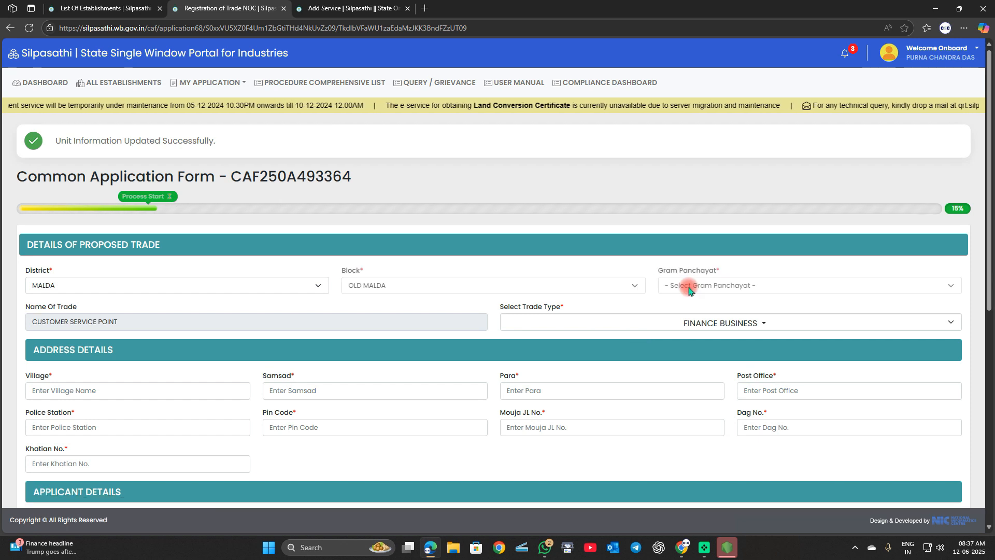
left_click(690, 285)
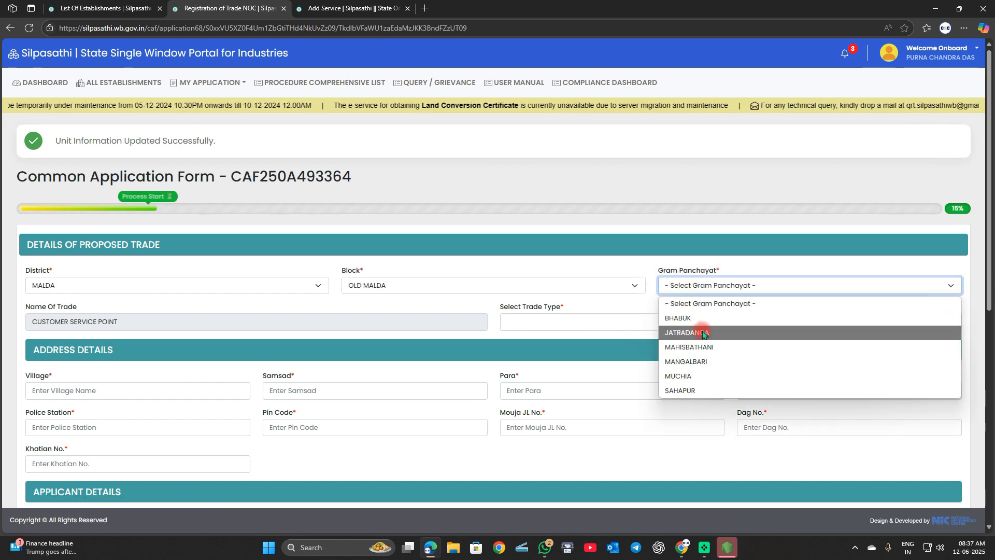
left_click(692, 375)
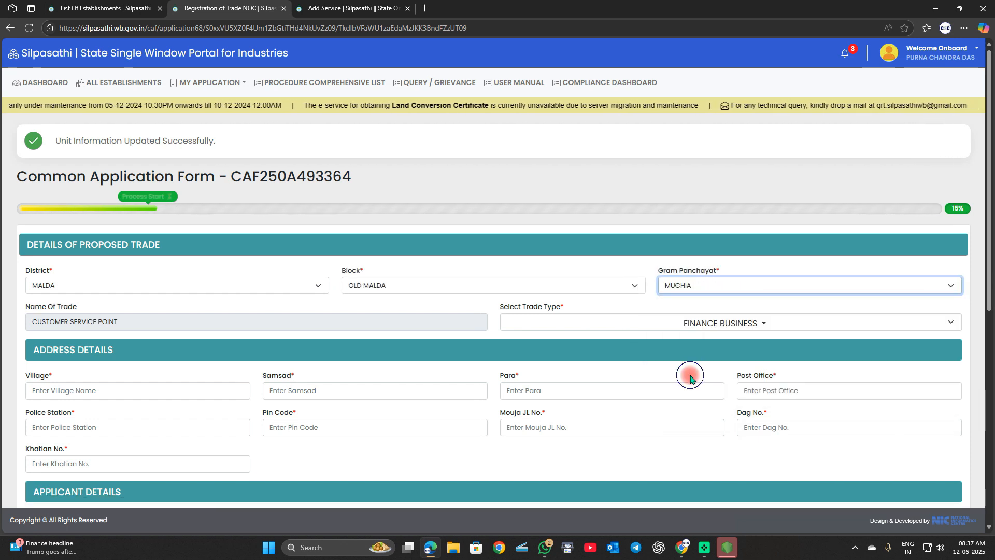
left_click(540, 323)
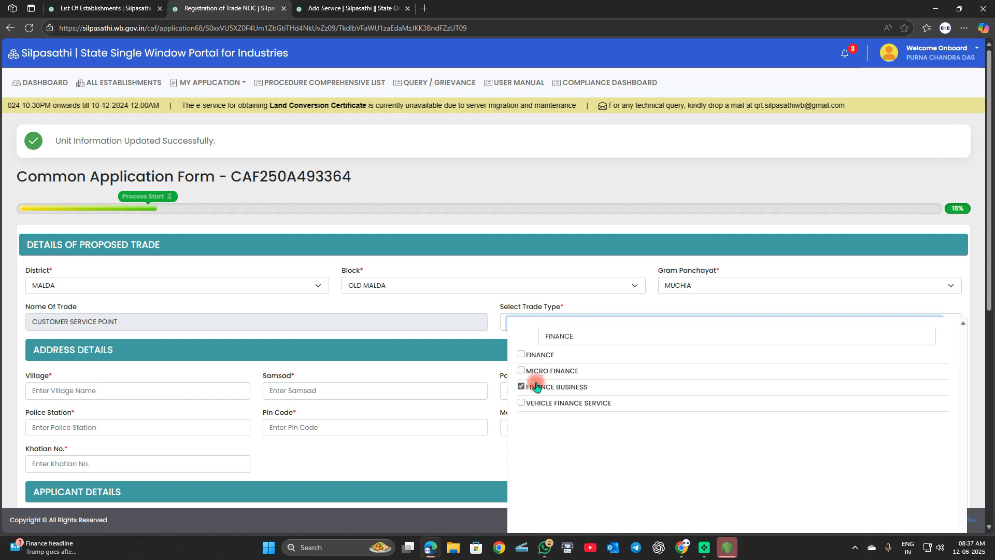
left_click(540, 231)
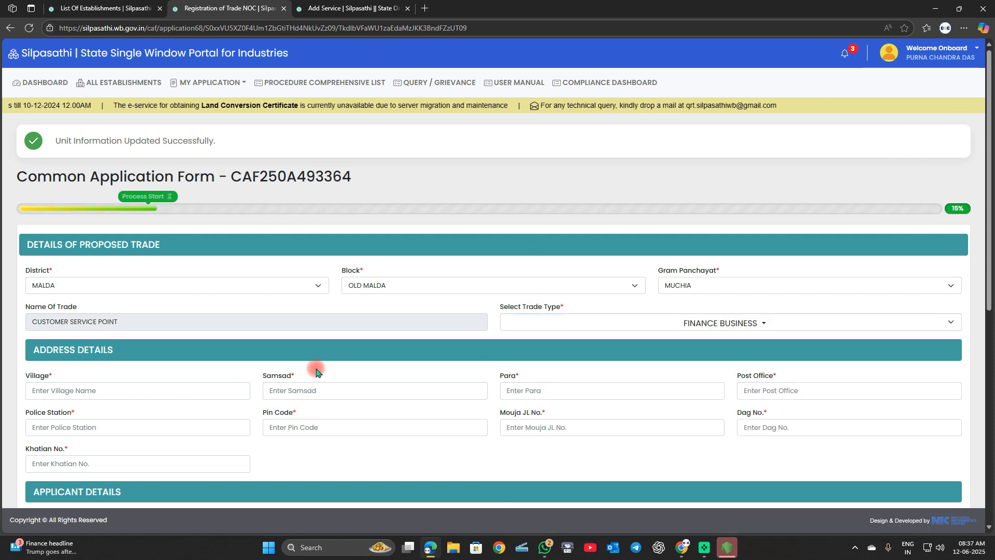
Examine the required Address Details fields, from village, samsad and para through to the mouja JL, dag and khatian numbers.
scroll(224, 378, "down", 4)
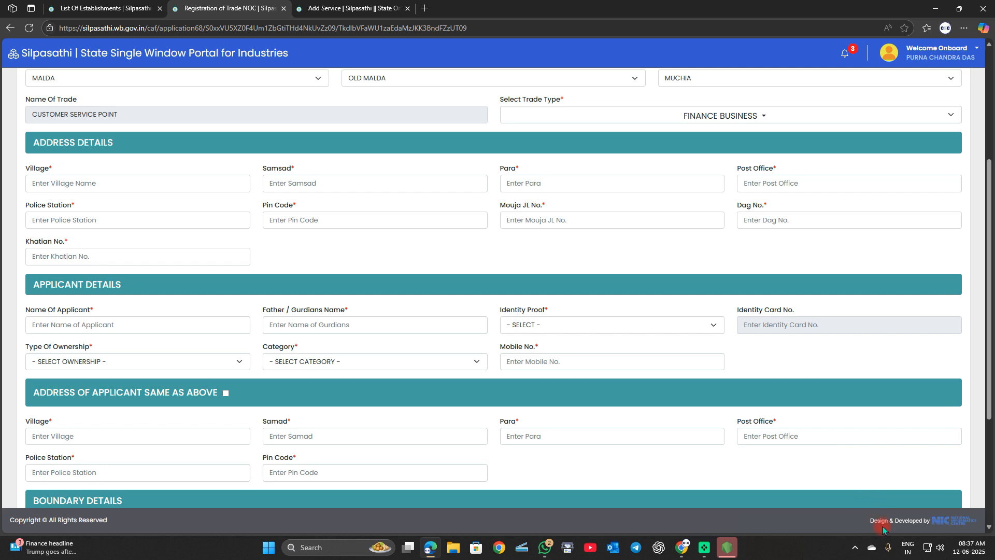
left_click_drag(15, 163, 150, 185)
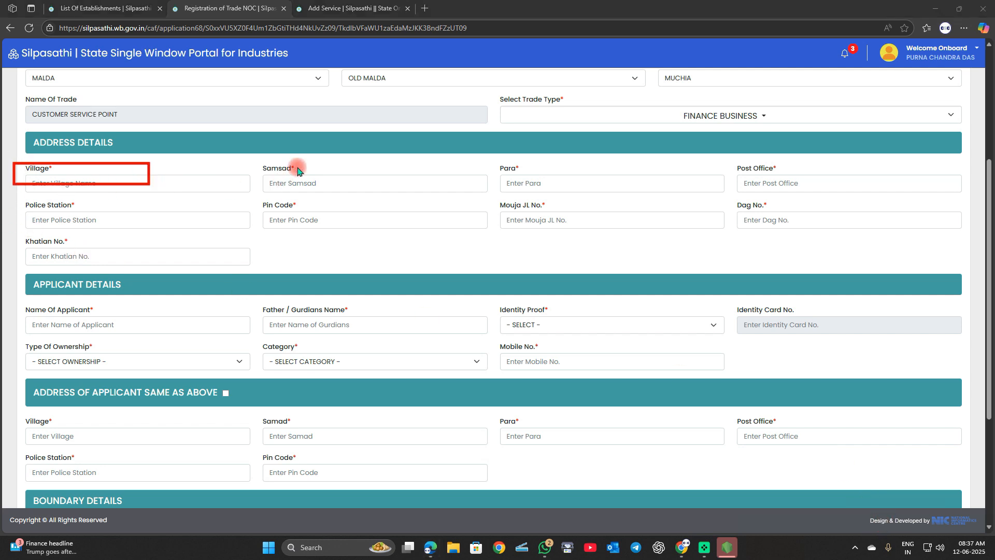
left_click_drag(259, 160, 378, 197)
left_click_drag(514, 161, 633, 196)
mouse_move(742, 165)
left_mouse_down()
mouse_move(749, 195)
mouse_move(820, 196)
left_mouse_up()
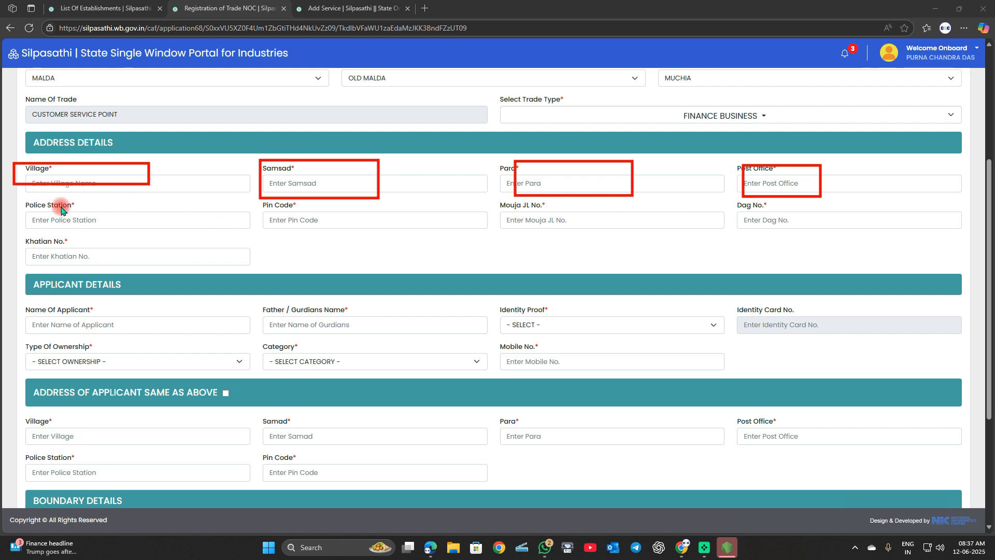
mouse_move(28, 197)
left_mouse_down()
mouse_move(75, 230)
mouse_move(184, 238)
left_mouse_up()
left_click_drag(268, 209, 434, 245)
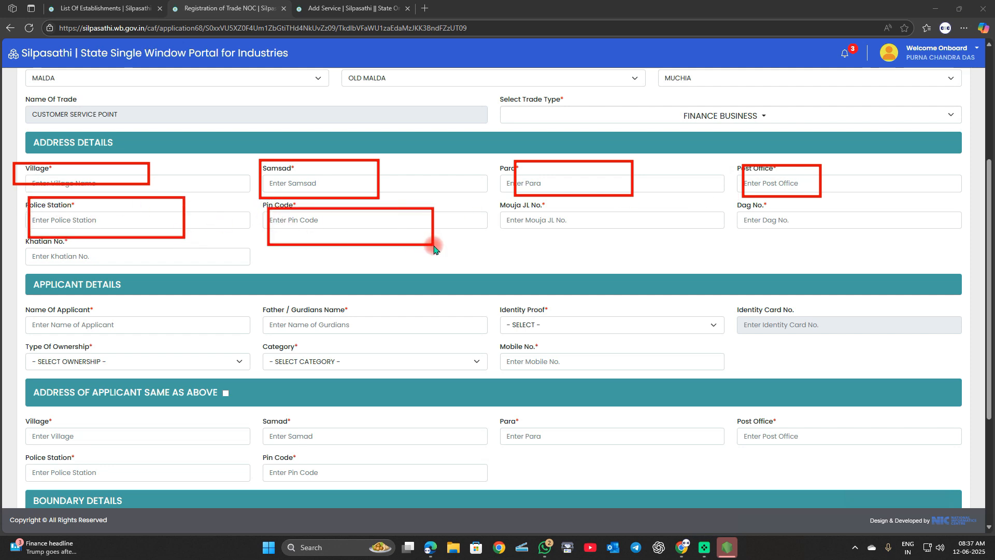
left_click_drag(515, 201, 633, 246)
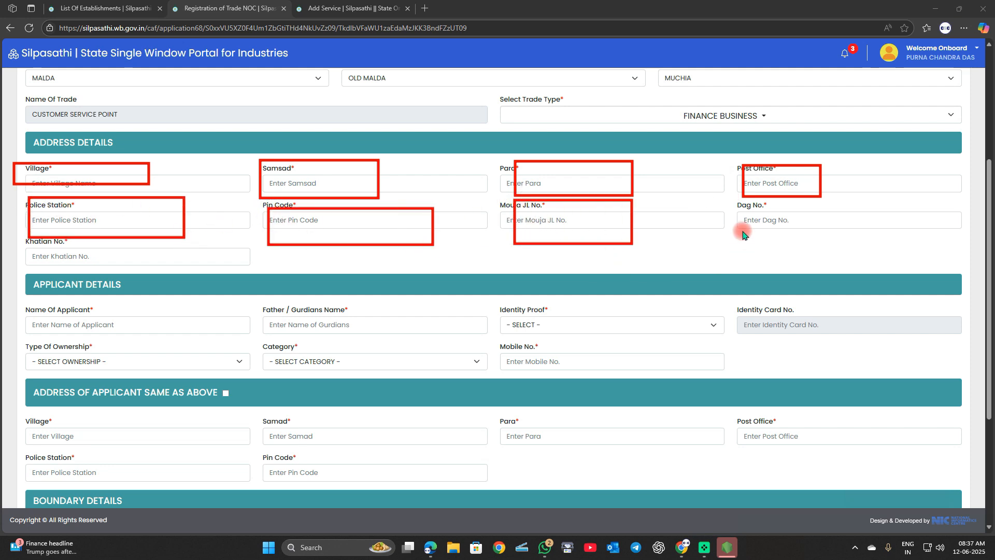
left_click_drag(736, 209, 864, 253)
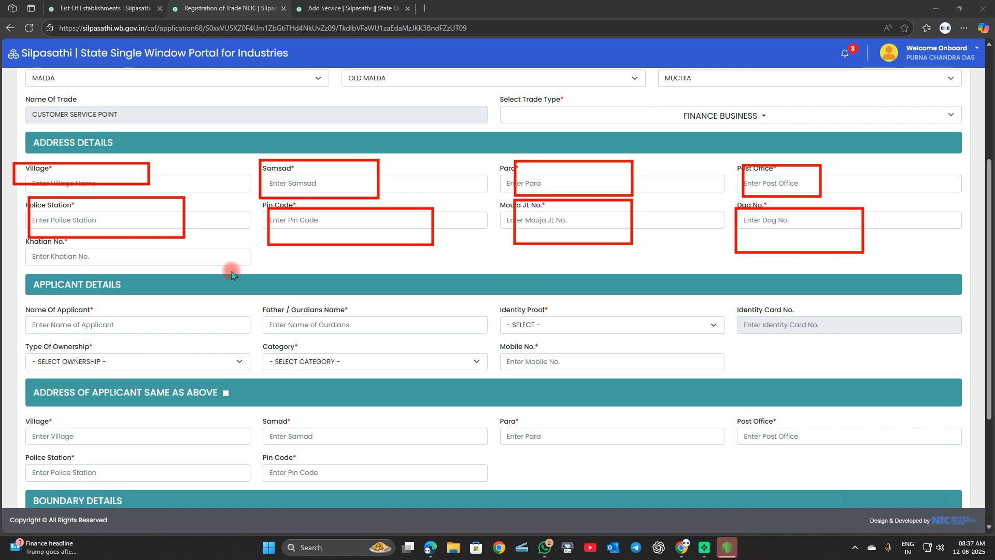
left_click_drag(24, 243, 152, 272)
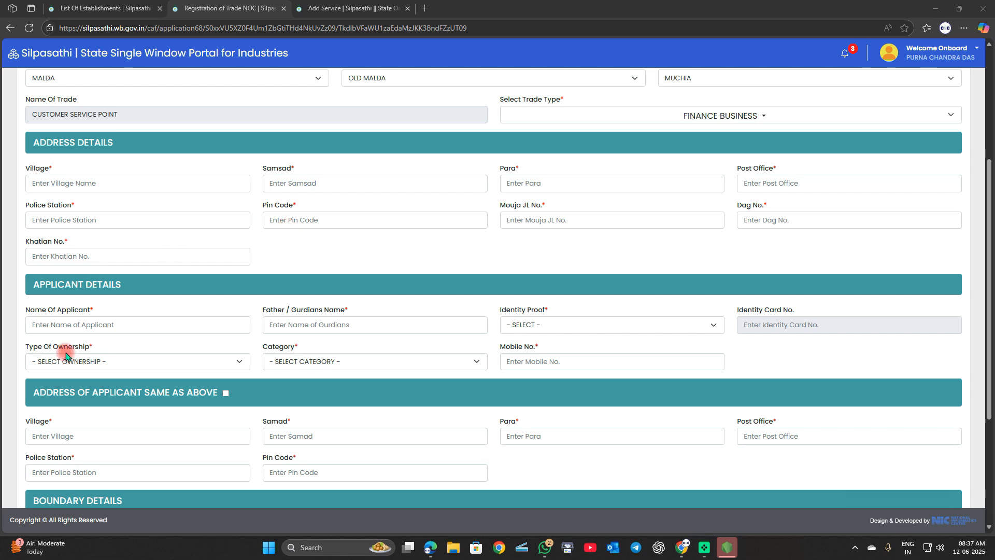
Examine the Applicant Details fields for name, guardian, identity proof and card number, ownership type, category and mobile number.
mouse_move(23, 303)
left_mouse_down()
mouse_move(52, 325)
mouse_move(188, 330)
left_mouse_up()
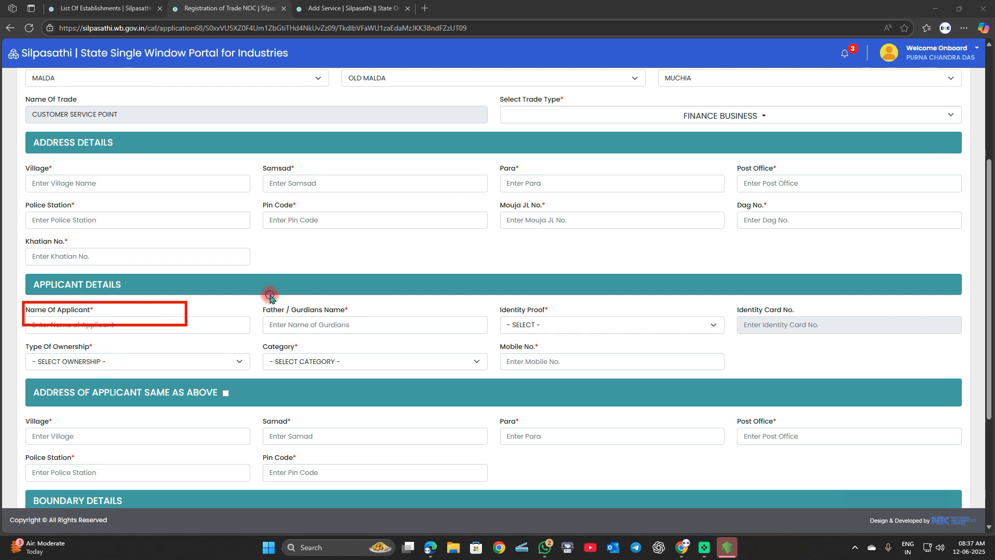
left_click_drag(269, 295, 457, 335)
mouse_move(507, 304)
left_mouse_down()
mouse_move(535, 335)
mouse_move(697, 340)
left_mouse_up()
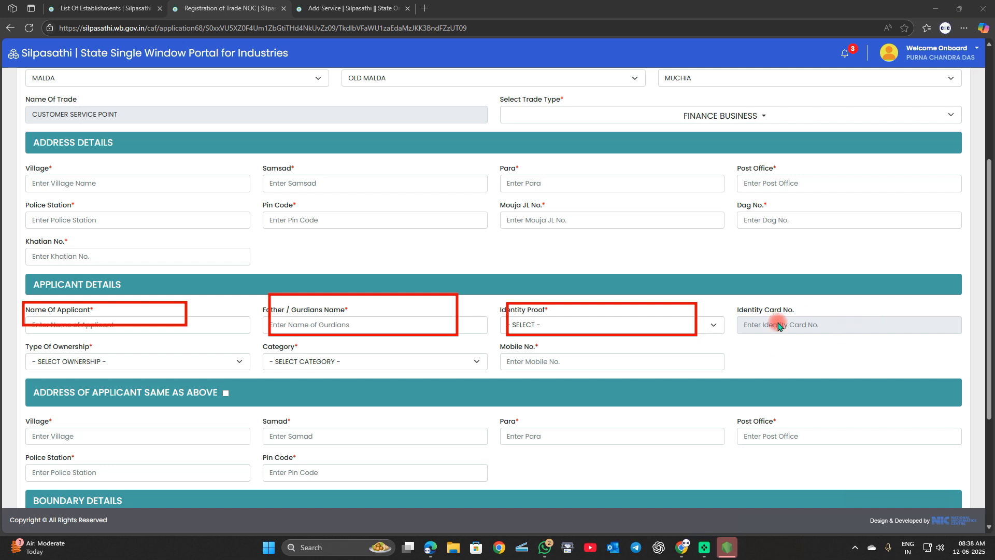
left_click_drag(743, 311, 832, 336)
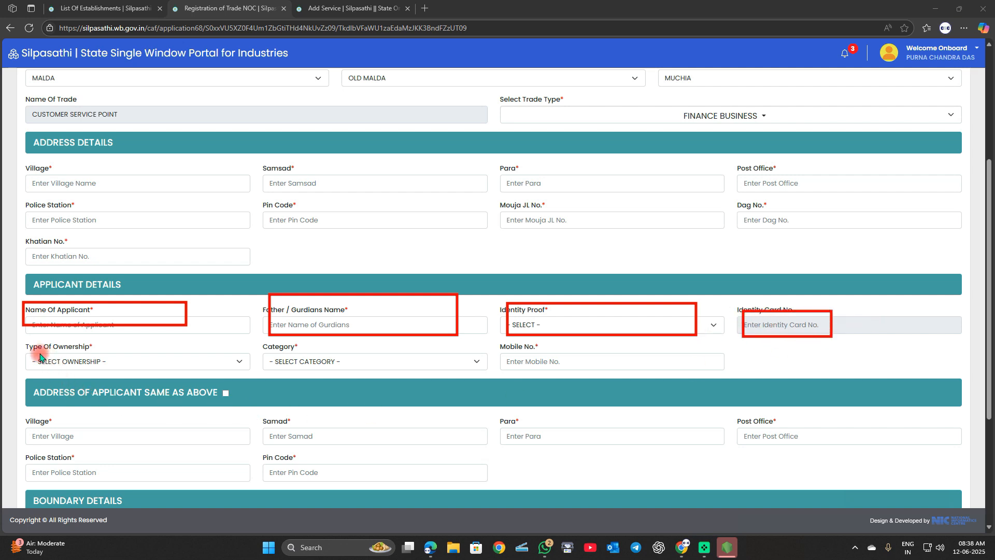
mouse_move(23, 343)
left_mouse_down()
mouse_move(112, 372)
mouse_move(237, 372)
left_mouse_up()
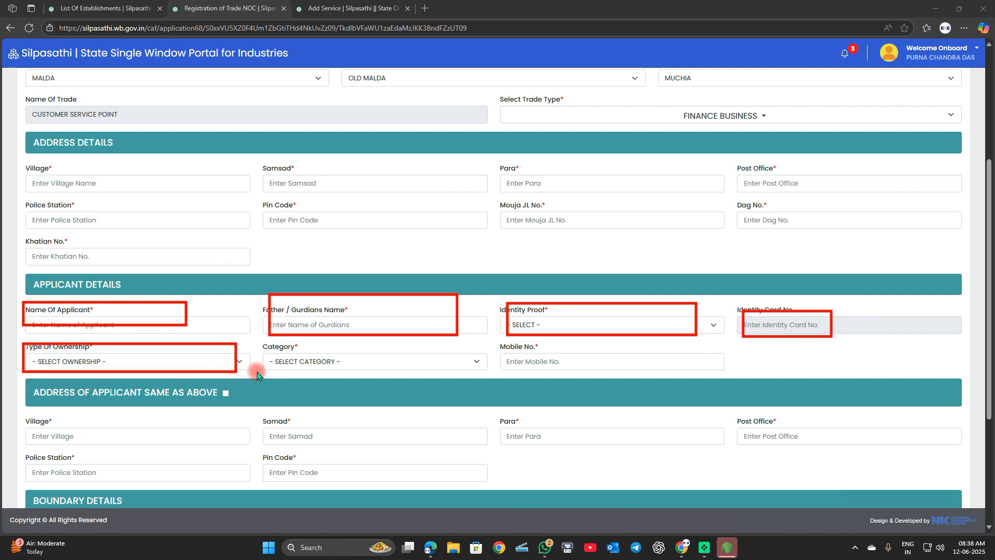
left_click_drag(261, 341, 402, 377)
left_click_drag(504, 343, 593, 378)
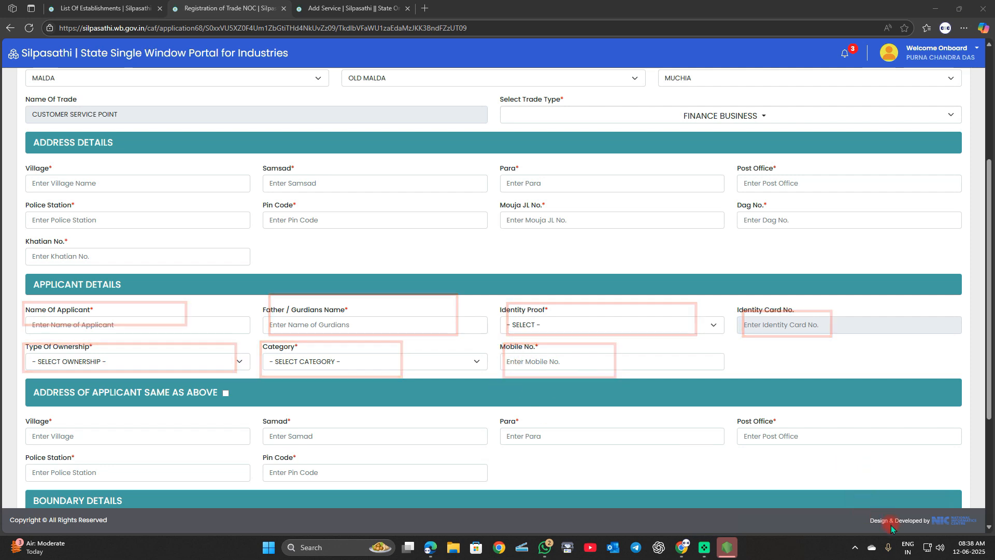
Set the applicant's type of ownership to PERSONAL and the category to OUTSIDER, leaving the mobile number blank.
left_click(52, 361)
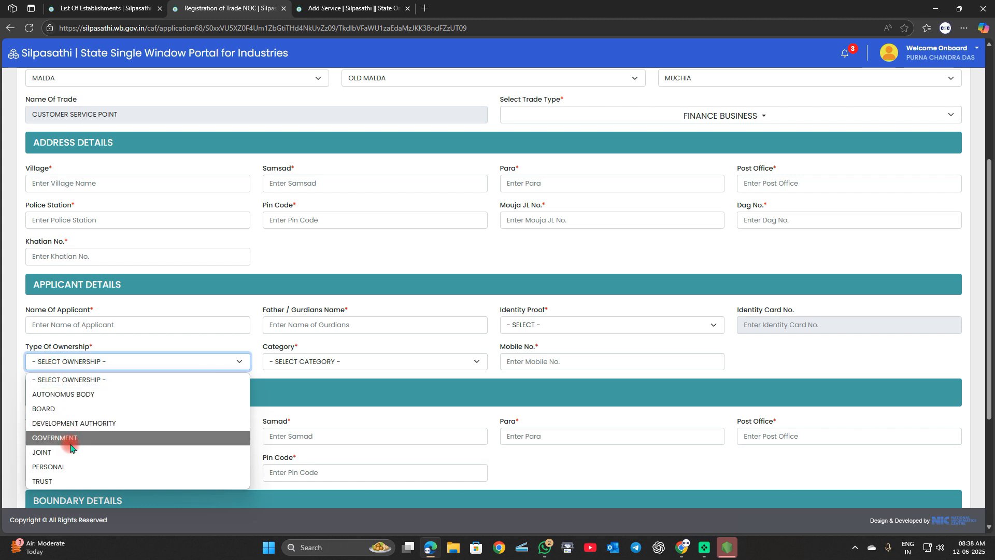
left_click(63, 472)
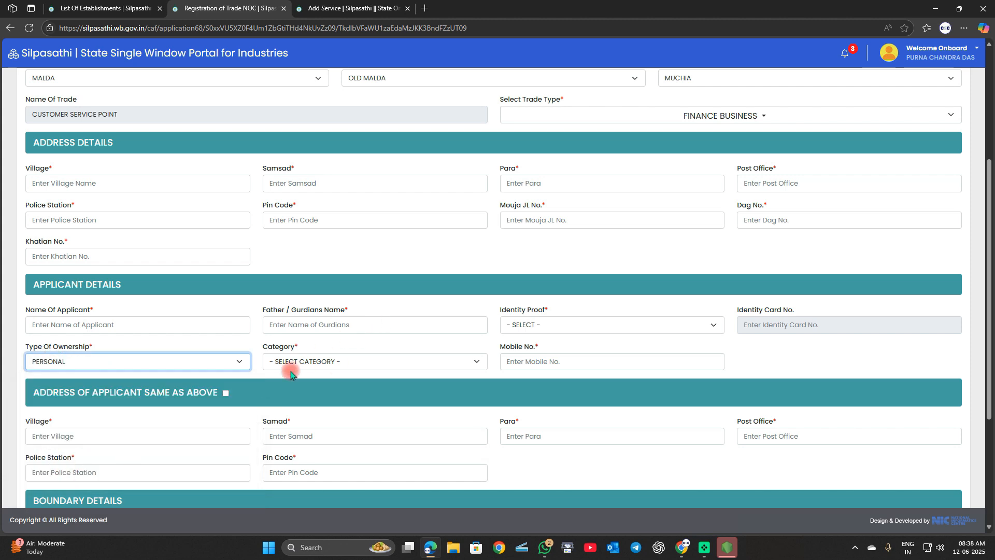
left_click(111, 359)
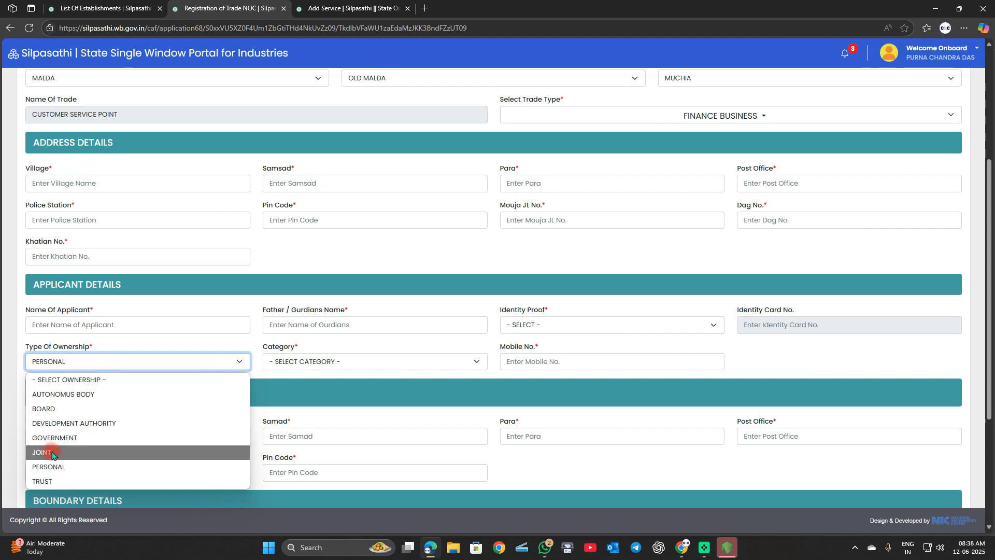
left_click(65, 469)
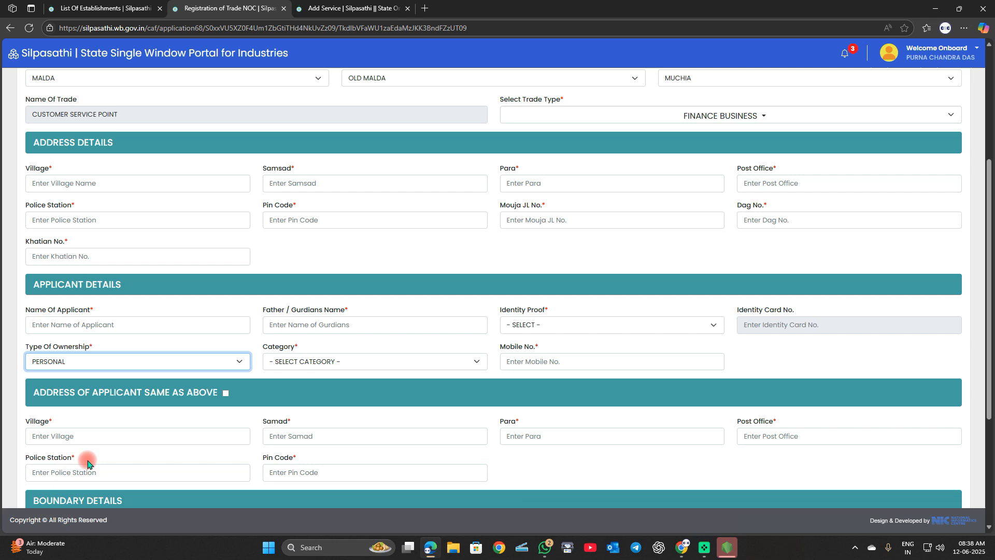
left_click(300, 363)
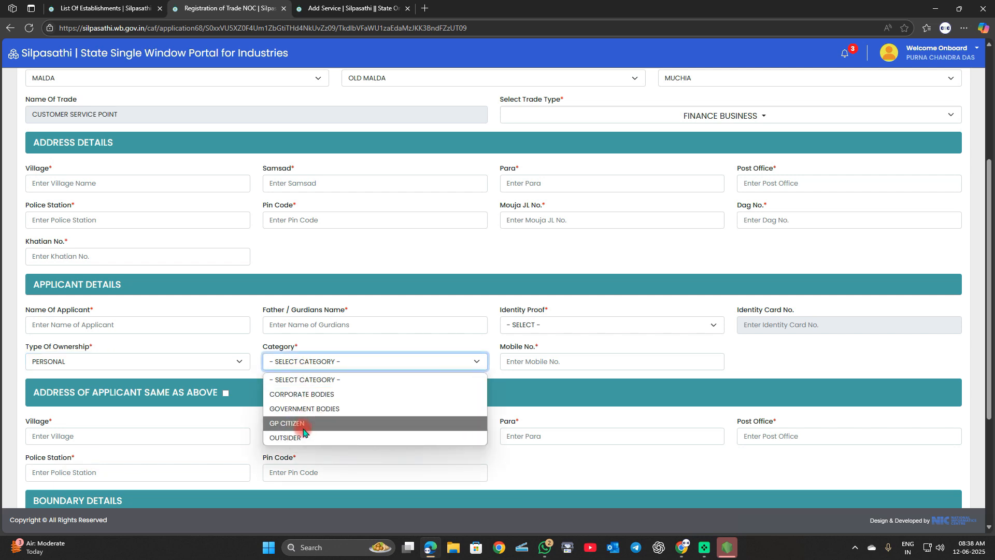
left_click(276, 435)
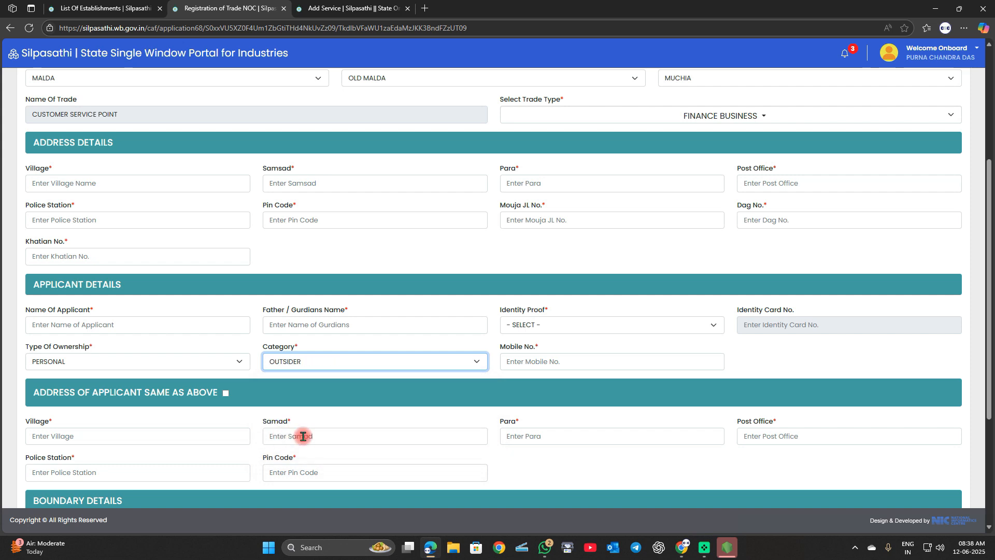
left_click(531, 362)
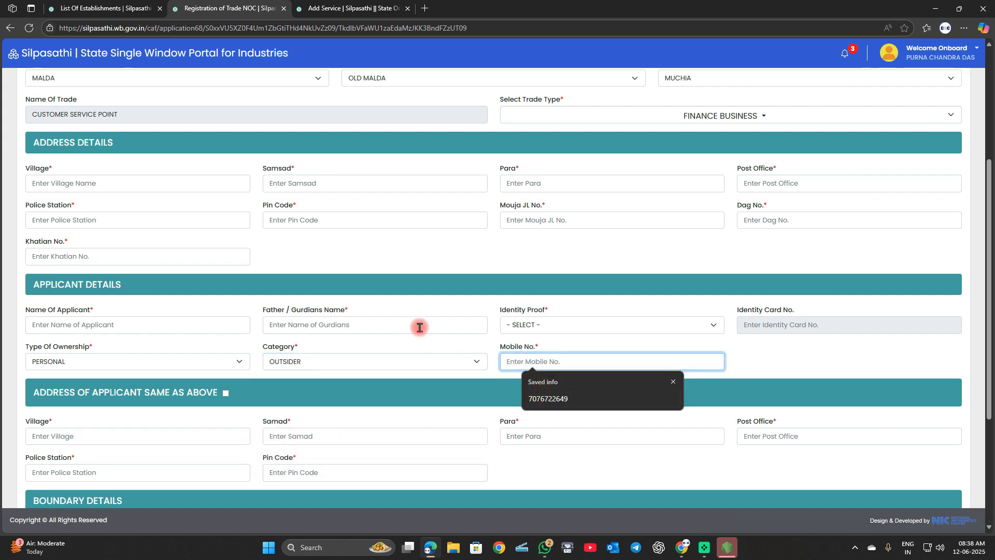
left_click(485, 344)
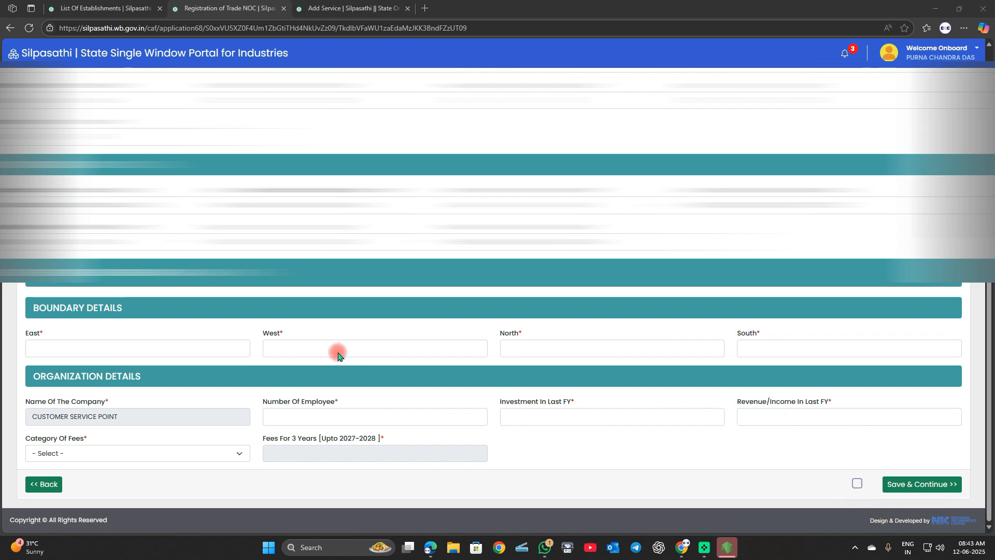
Examine the east, west, north and south fields required in the Boundary Details section.
mouse_move(23, 329)
left_mouse_down()
mouse_move(55, 356)
mouse_move(195, 372)
mouse_move(259, 361)
left_mouse_up()
left_click_drag(270, 327, 447, 359)
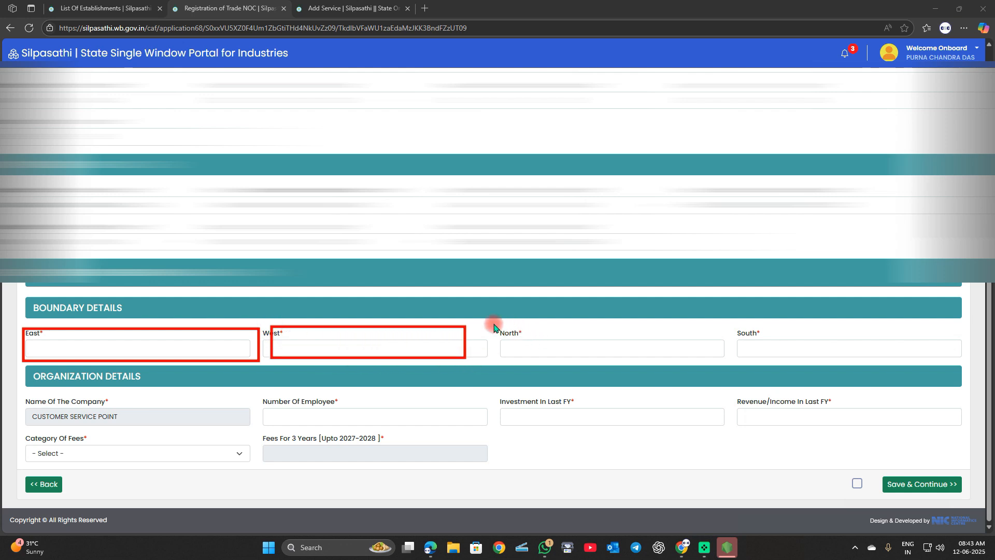
left_click_drag(493, 323, 580, 364)
left_click_drag(737, 327, 952, 358)
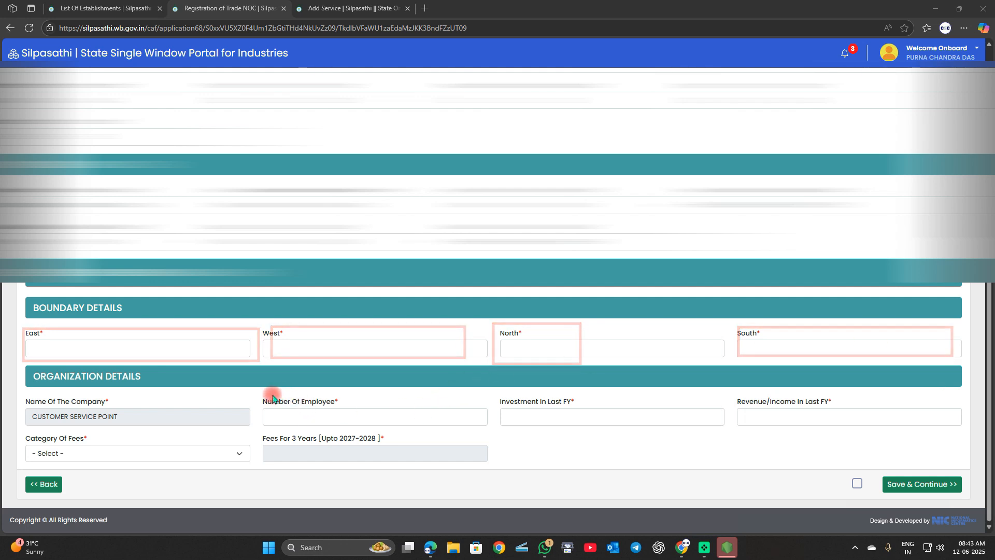
Examine the Organization Details fields for number of employees, investment and revenue/income in the last financial year.
mouse_move(257, 399)
left_mouse_down()
mouse_move(289, 417)
mouse_move(458, 432)
left_mouse_up()
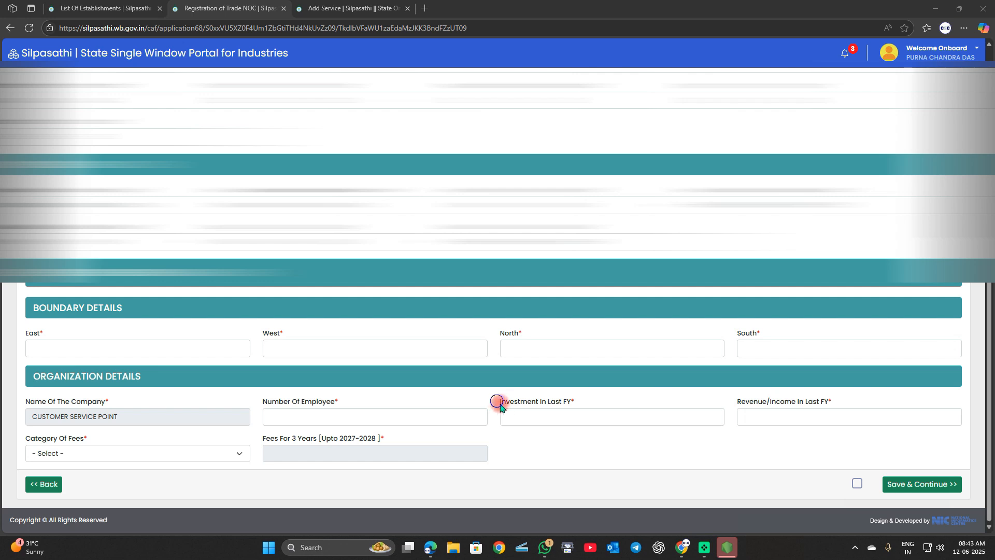
mouse_move(500, 407)
left_mouse_down()
mouse_move(600, 436)
mouse_move(695, 428)
left_mouse_up()
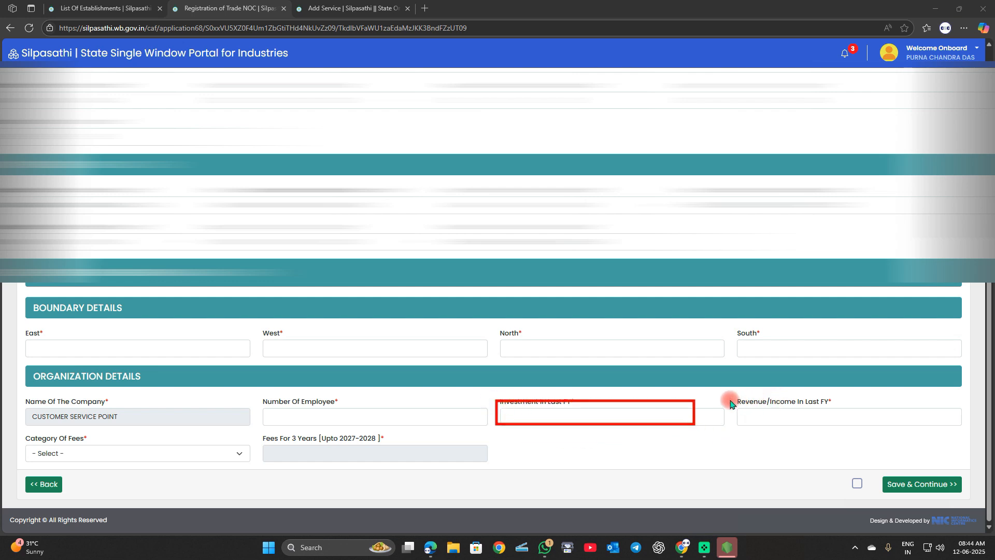
mouse_move(731, 398)
left_mouse_down()
mouse_move(764, 426)
mouse_move(899, 430)
left_mouse_up()
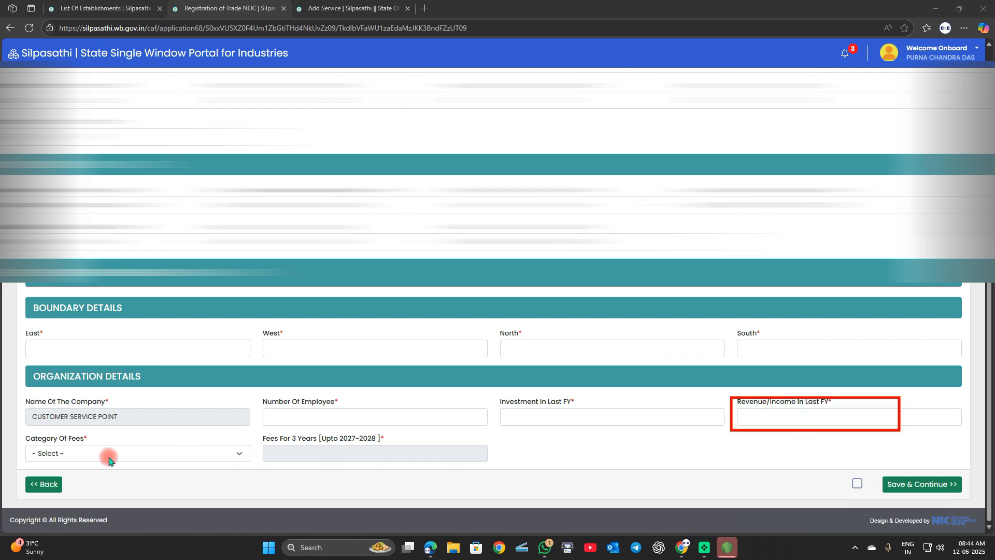
Set the category of fees in Organization Details to Not Paying Professional Tax.
left_click(887, 523)
left_click(85, 455)
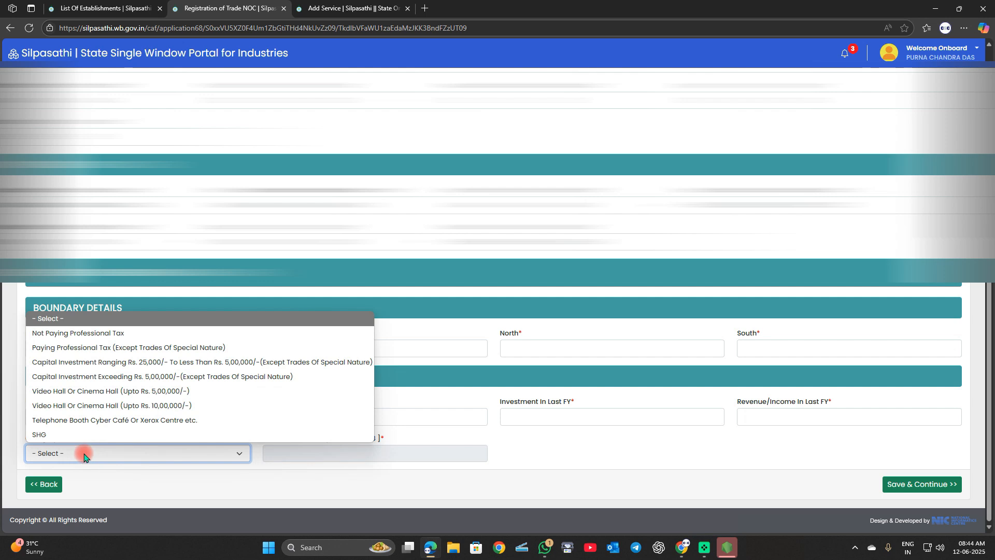
left_click(100, 338)
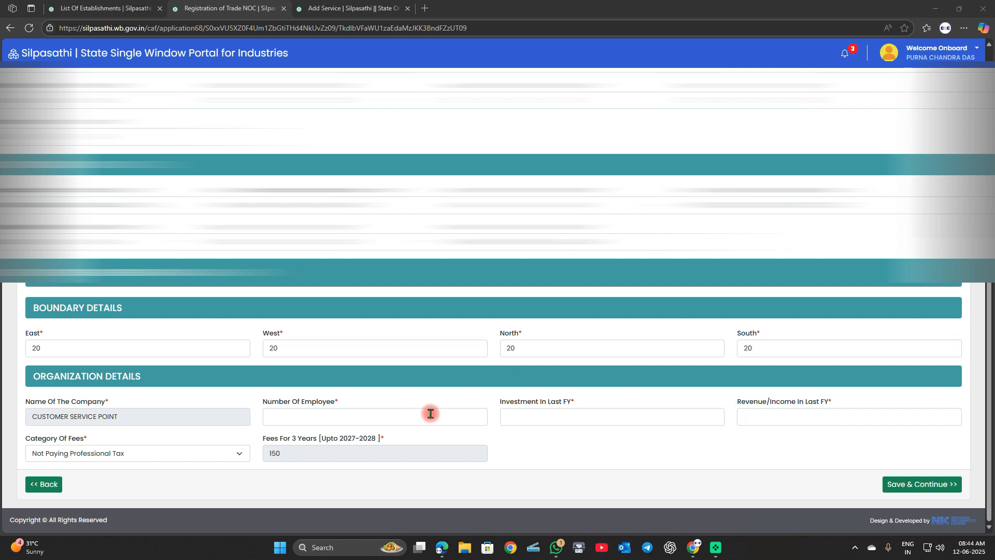
Enter 1 employee, an investment of 10000 and a last-year revenue of 0 in Organization Details, and try to save the form.
left_click(301, 415)
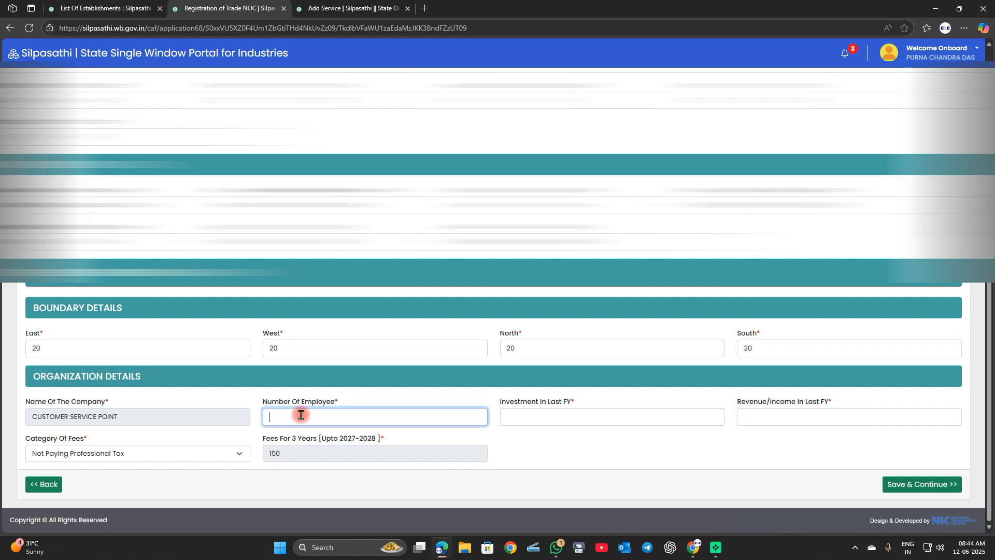
left_click(563, 415)
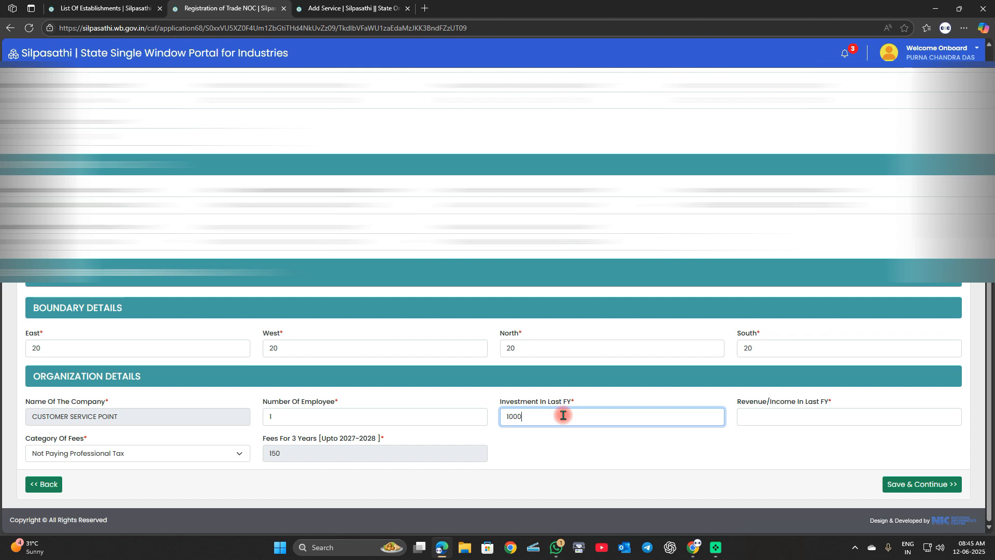
left_click(817, 415)
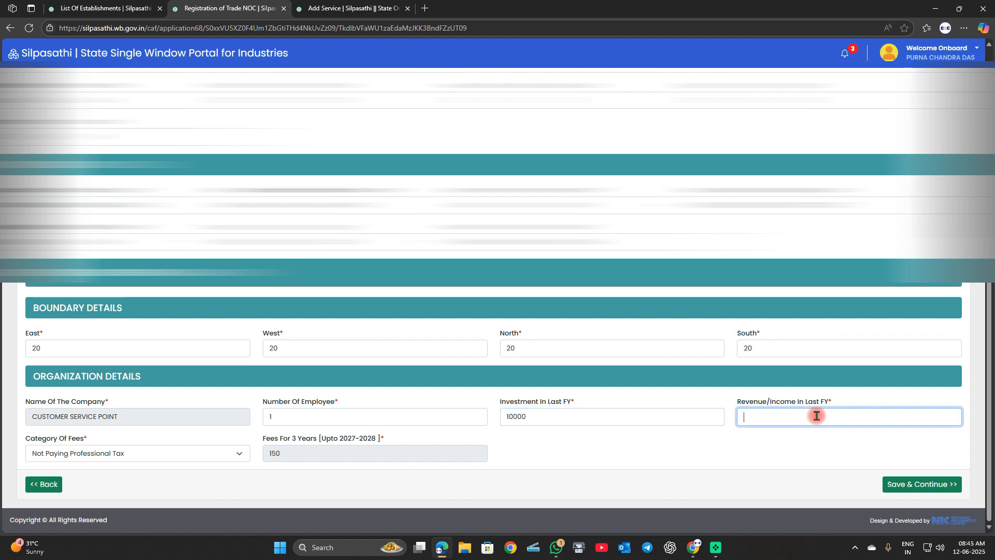
left_click(731, 449)
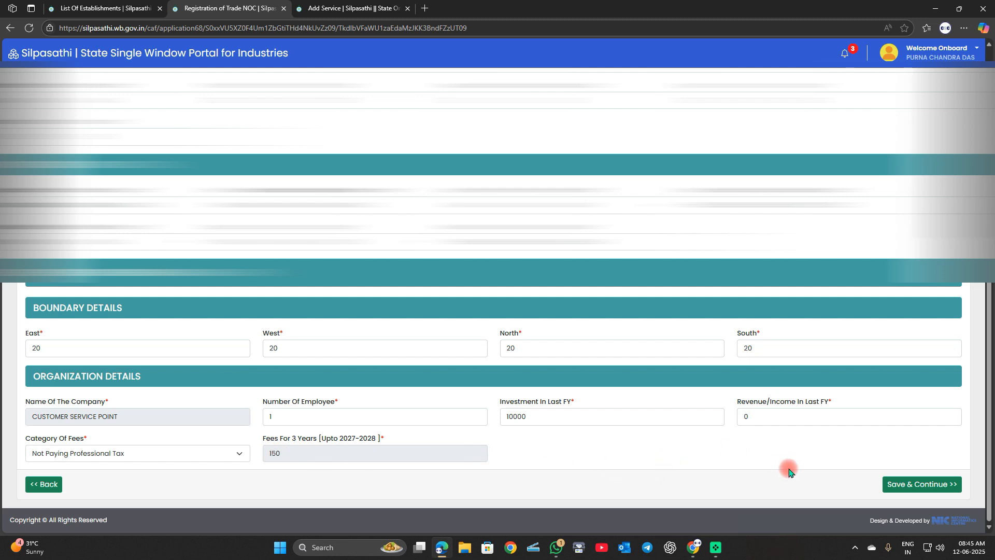
left_click(926, 484)
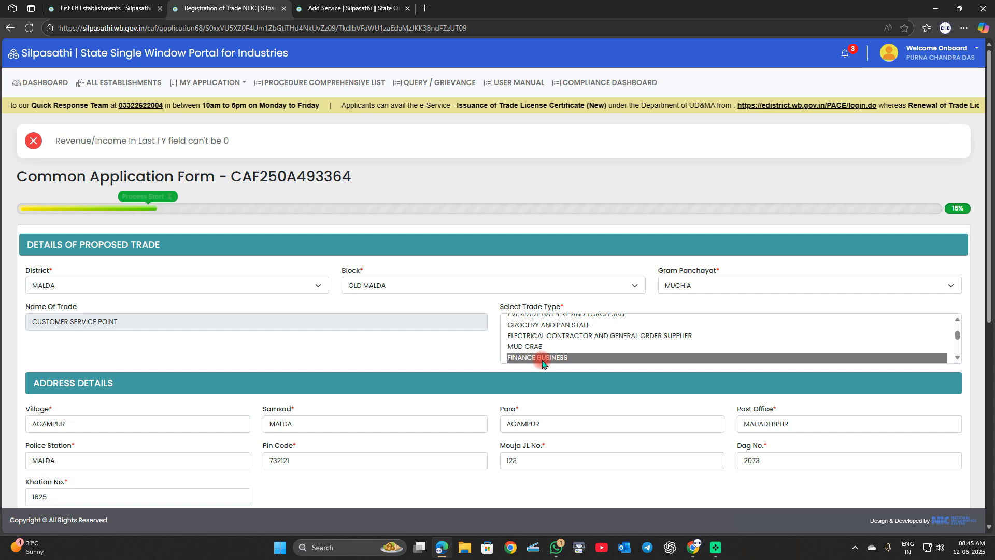
Set the revenue/income in the last financial year to 500 and save the form to continue to document upload.
left_click(503, 360)
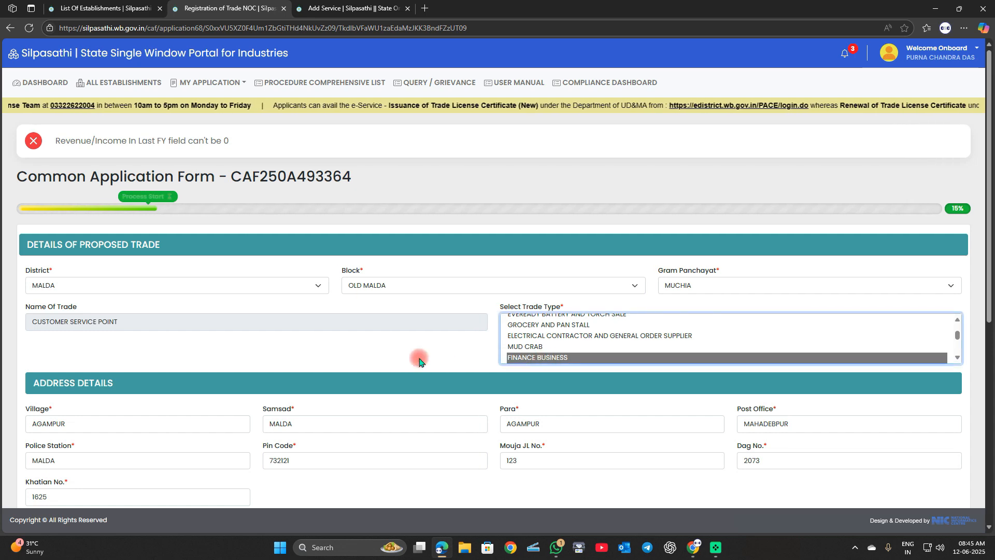
scroll(440, 371, "down", 7)
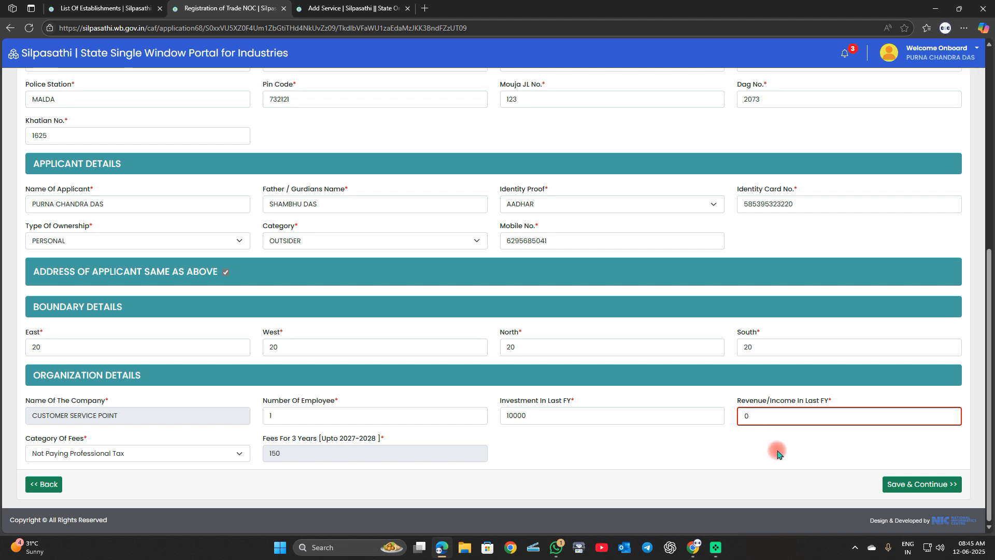
double_click(765, 418)
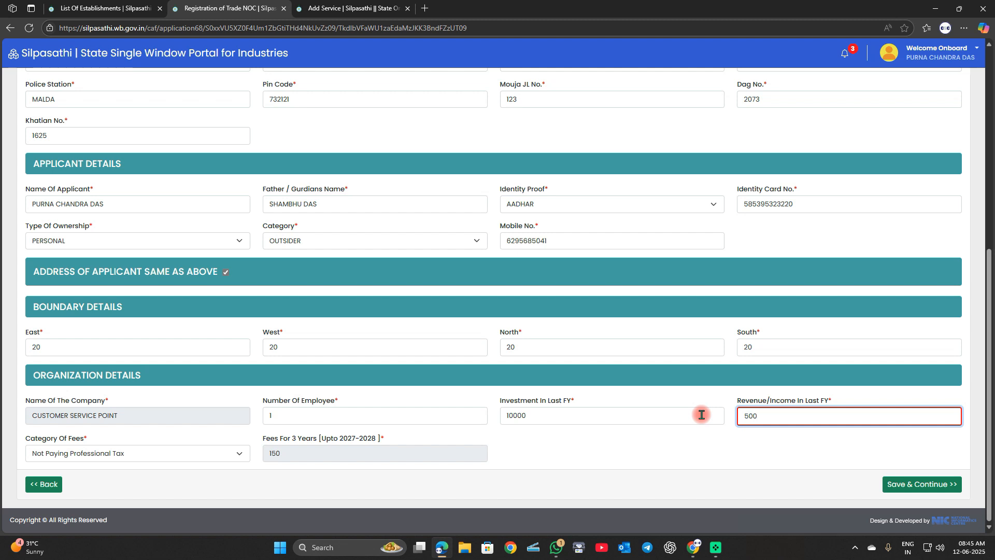
left_click(692, 448)
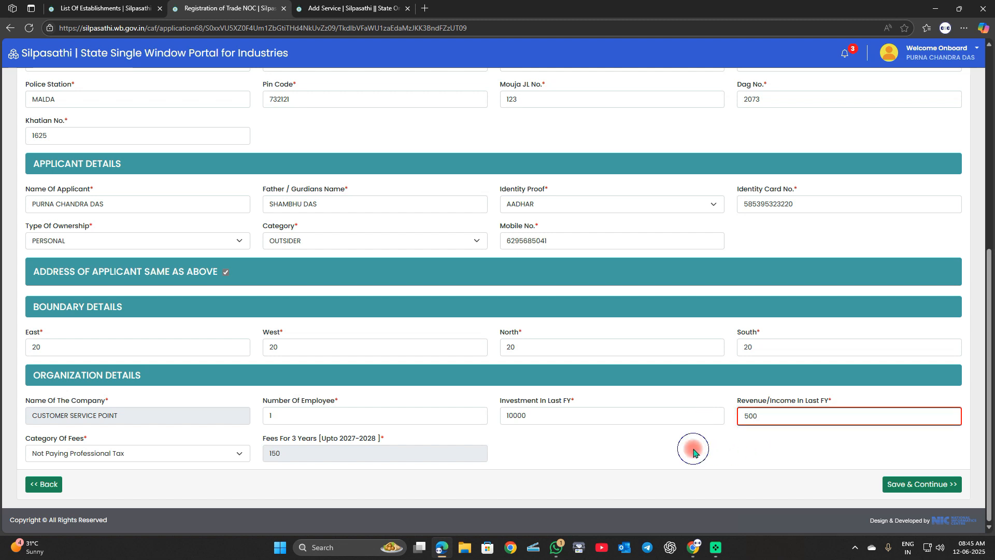
left_click(919, 483)
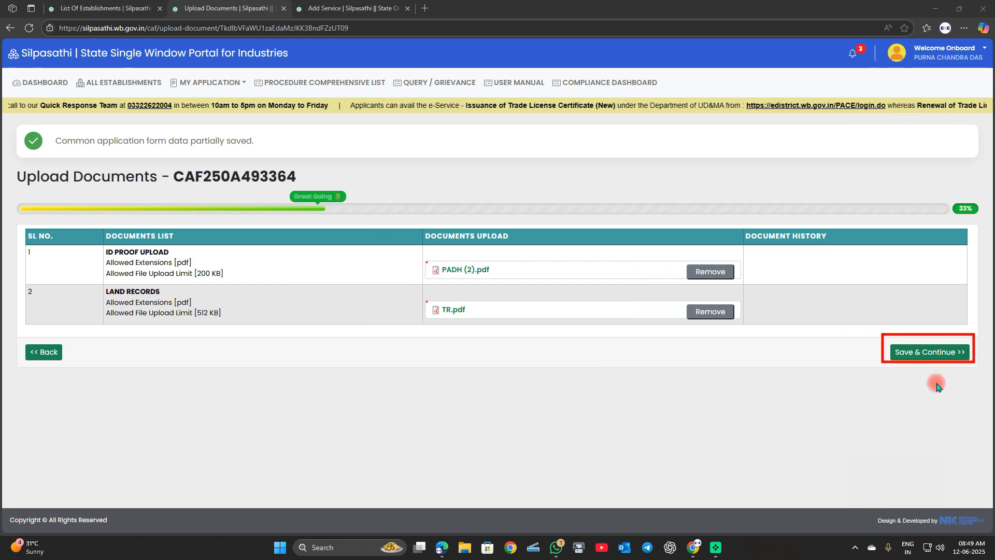
Save the uploaded ID proof and land records, then accept the declaration below the application preview and submit it.
left_click(923, 355)
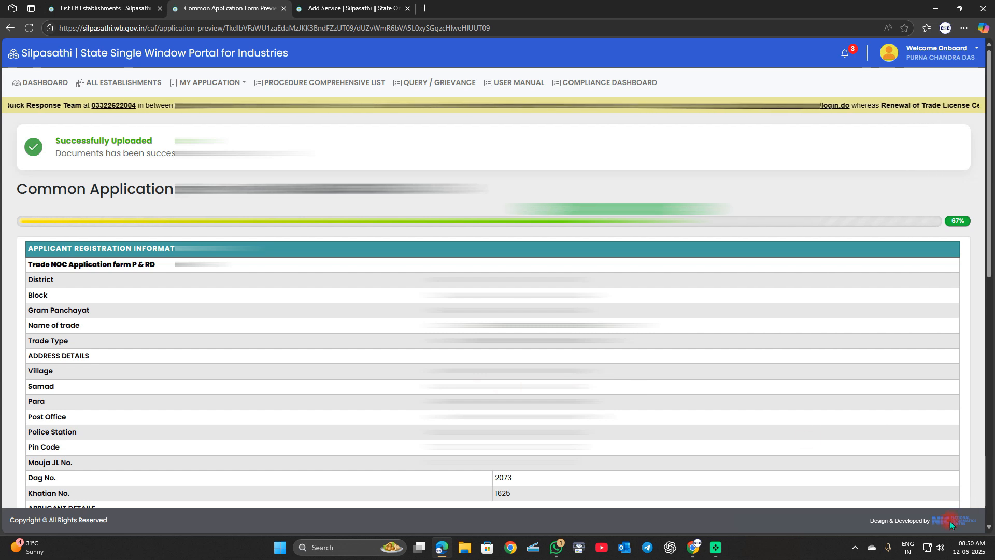
scroll(937, 524, "down", 10)
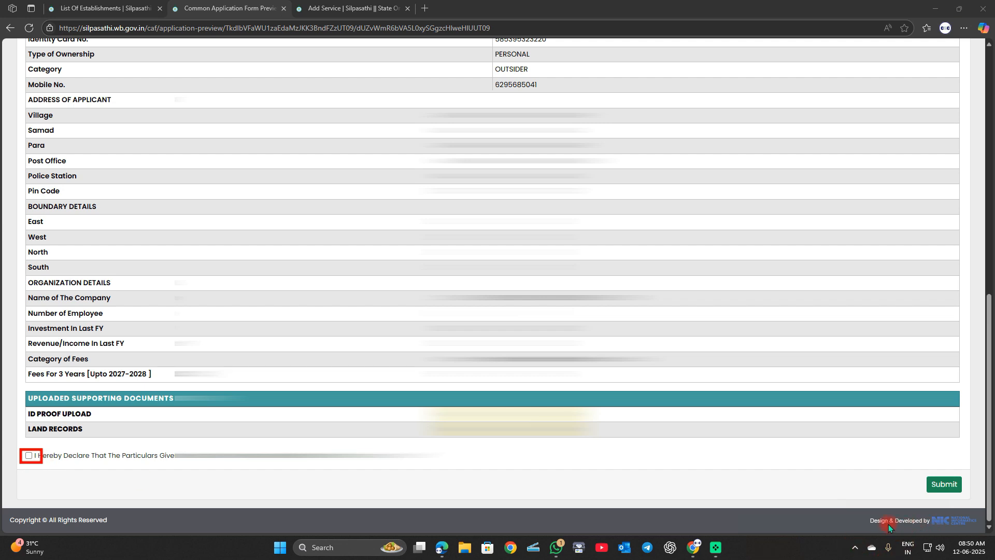
left_click(29, 456)
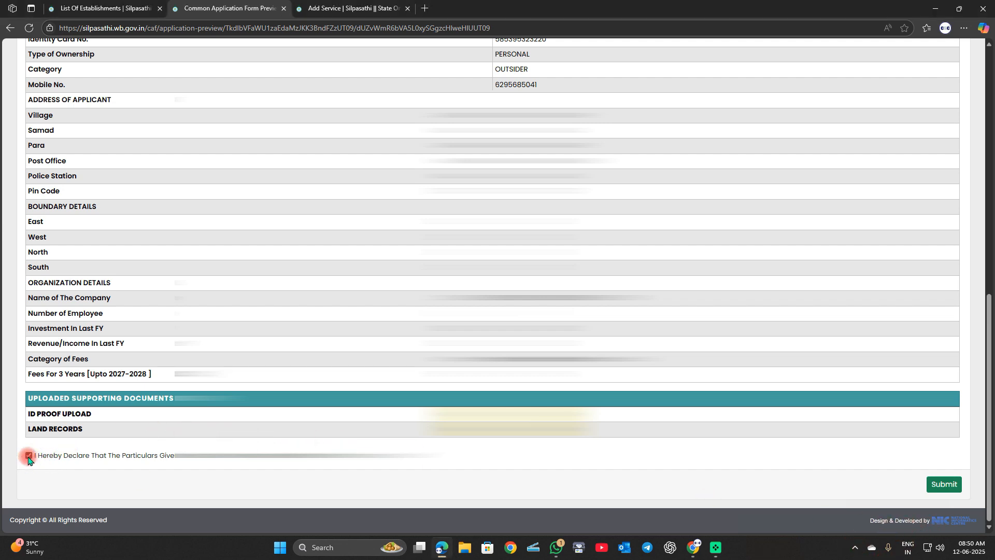
left_click(944, 484)
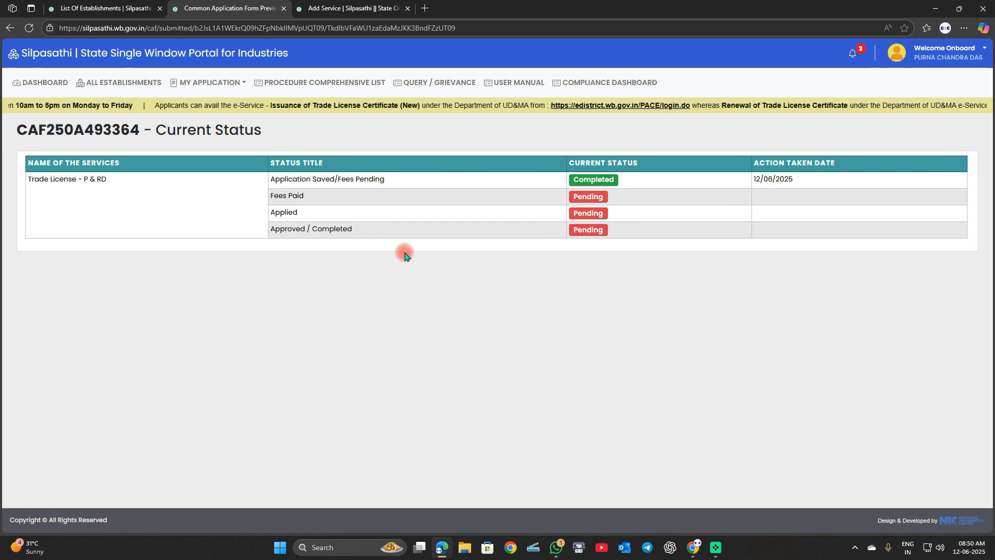
Open the in-process Trade License - P & RD application of CUSTOMER SERVICE POINT and proceed to its fee payment.
left_click(113, 83)
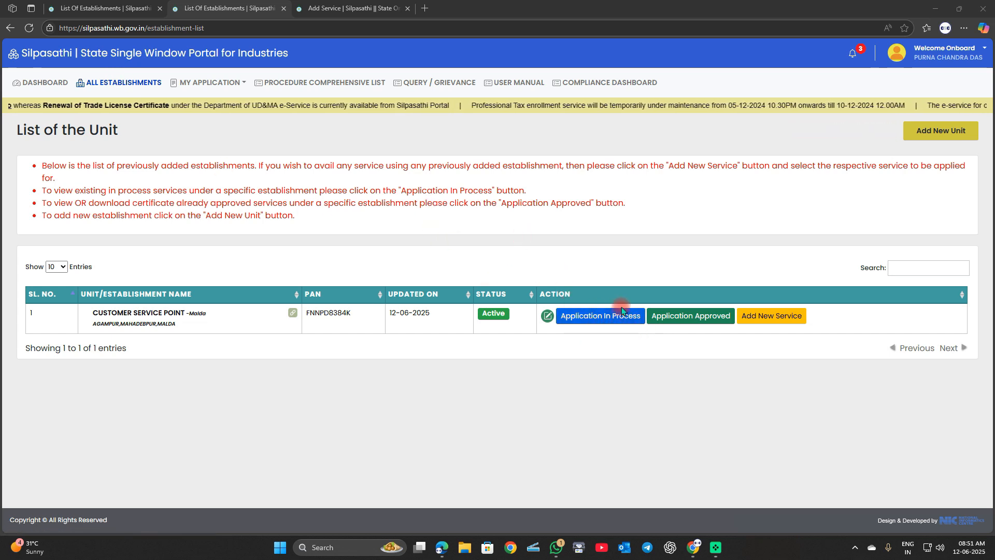
left_click(599, 317)
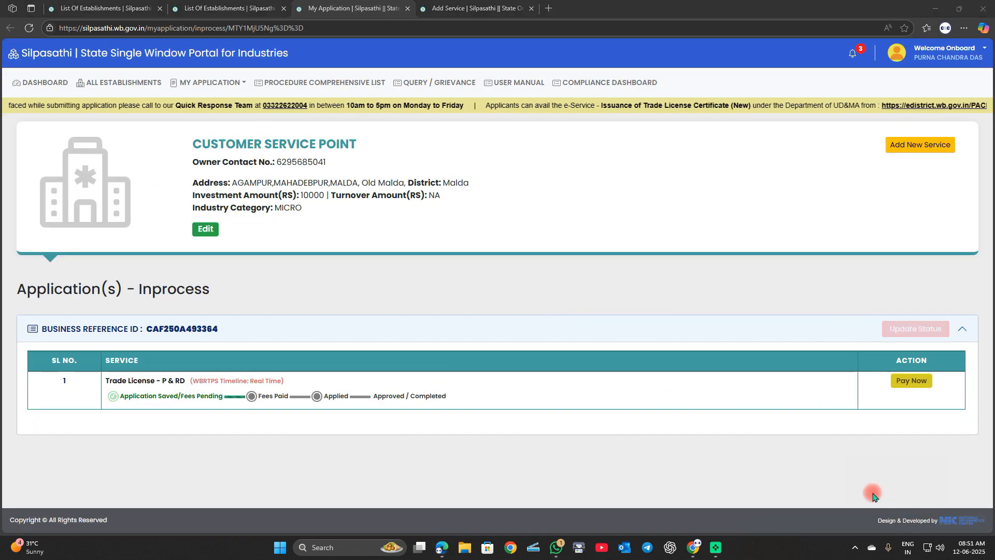
left_click_drag(883, 364, 946, 392)
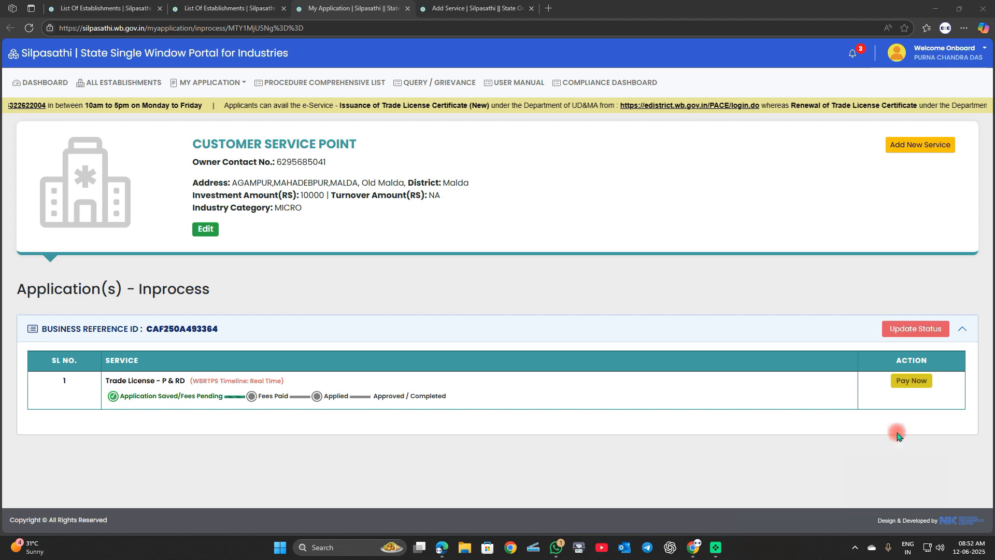
left_click(902, 384)
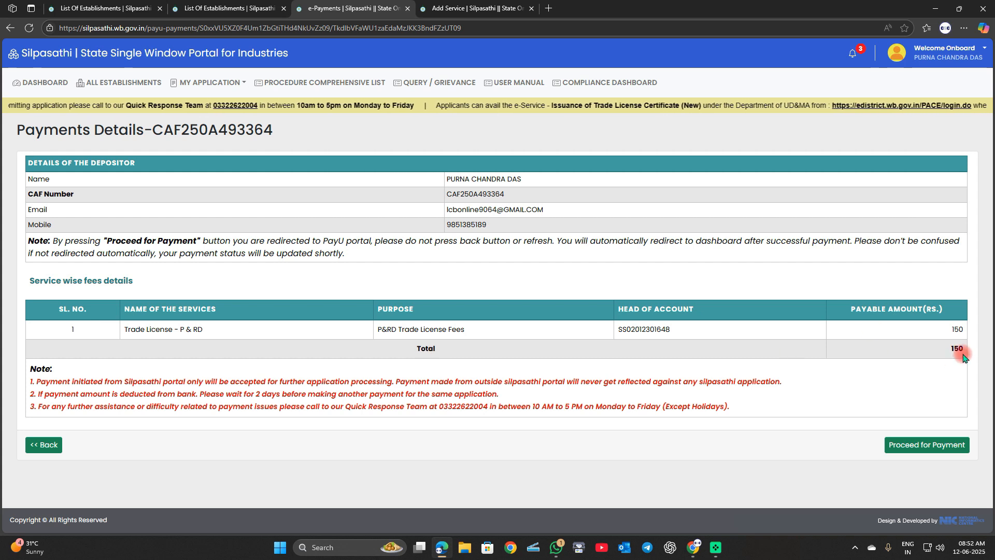
left_click(927, 444)
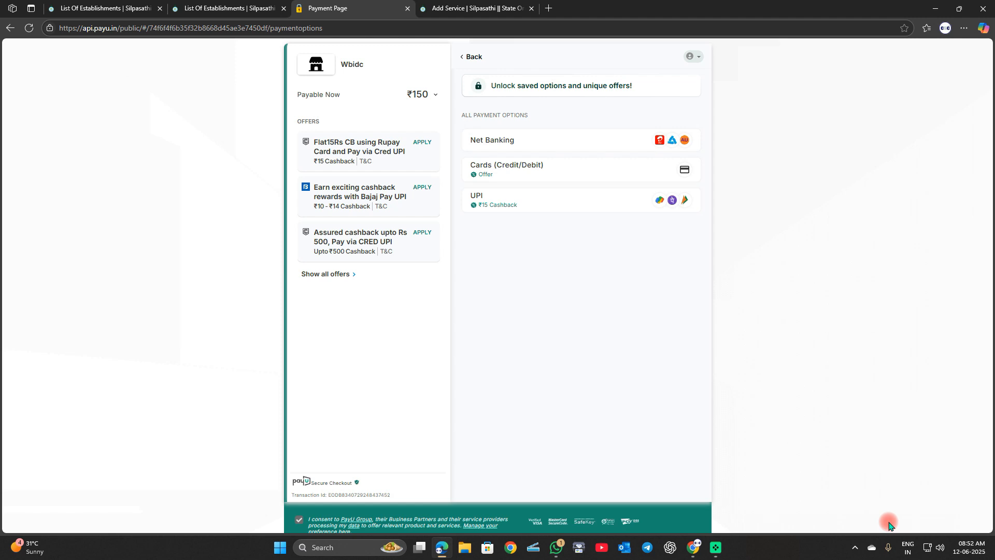
Review the Net Banking, Cards and UPI payment options and choose UPI for the license fee.
mouse_move(463, 121)
left_mouse_down()
mouse_move(485, 145)
mouse_move(659, 146)
left_mouse_up()
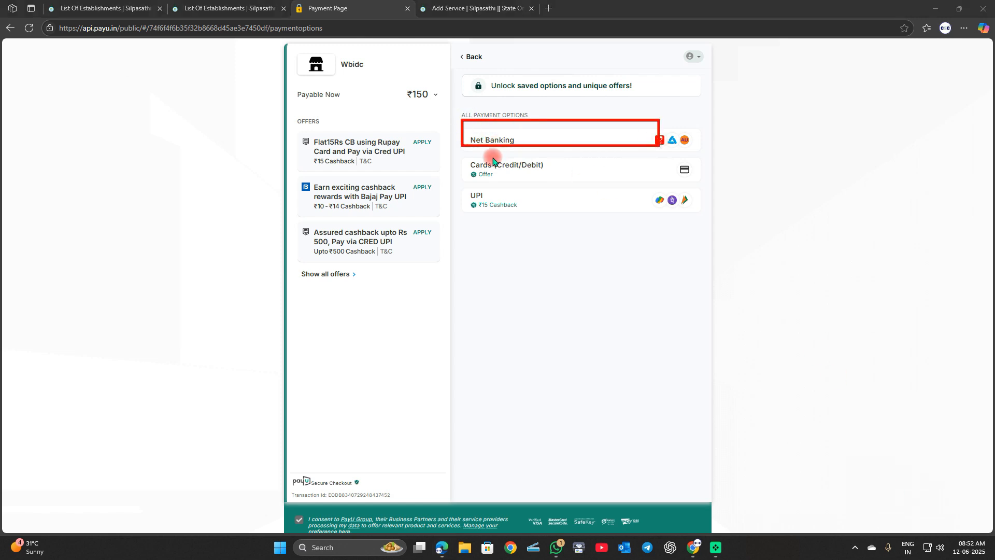
mouse_move(457, 153)
left_mouse_down()
mouse_move(601, 178)
mouse_move(701, 178)
left_mouse_up()
mouse_move(460, 182)
left_mouse_down()
mouse_move(518, 218)
mouse_move(684, 232)
left_mouse_up()
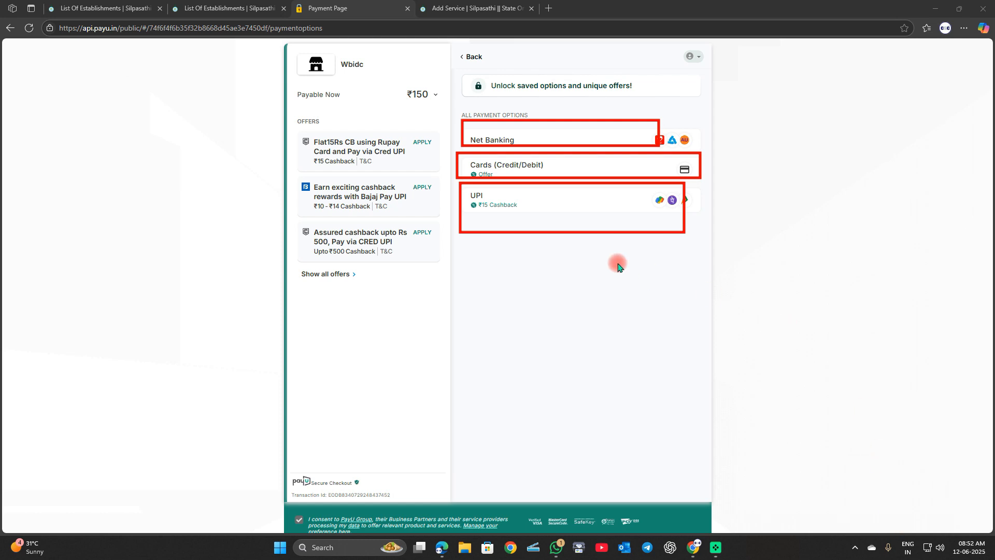
left_click(558, 209)
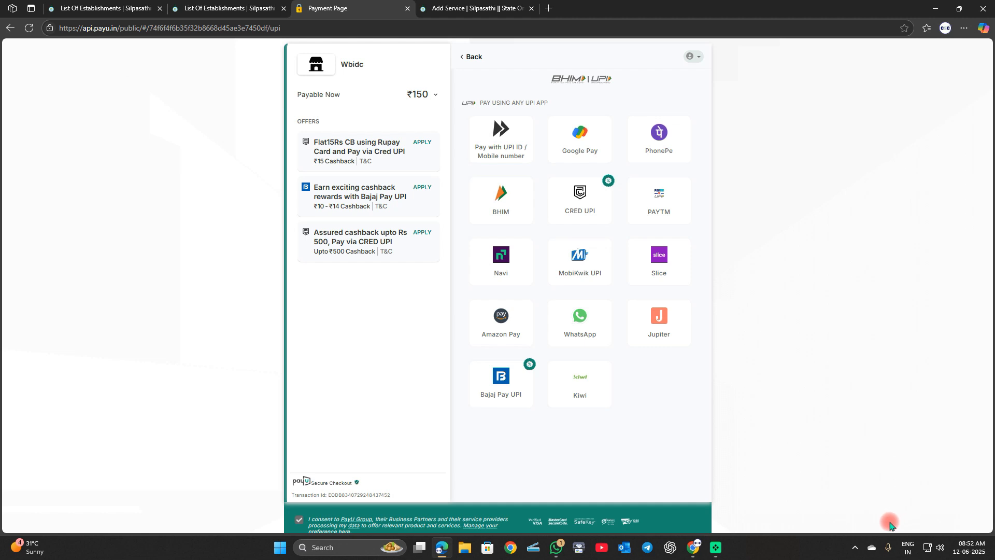
Review the available UPI apps and choose to pay the fee with UPI ID / Mobile number.
left_click(885, 523)
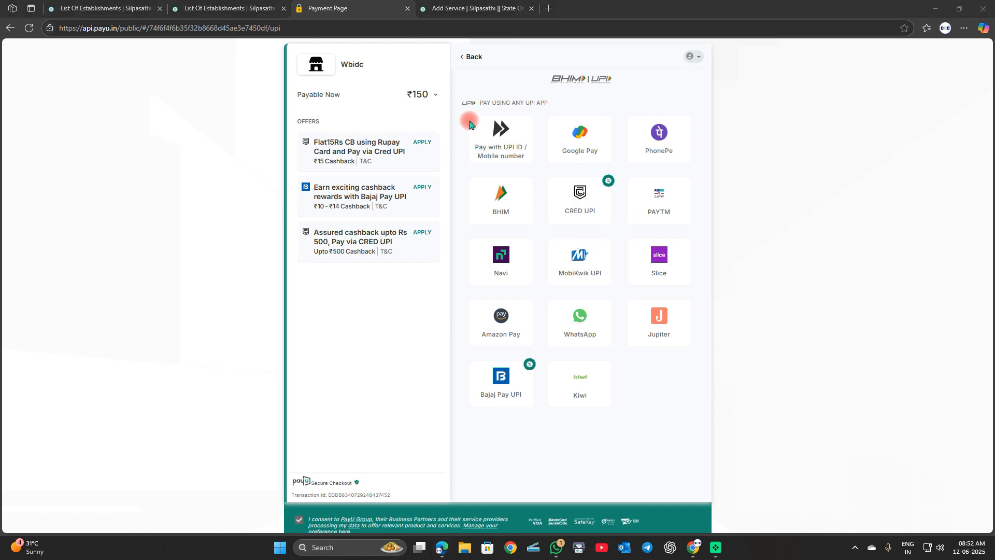
mouse_move(469, 114)
left_mouse_down()
mouse_move(476, 129)
mouse_move(545, 166)
left_mouse_up()
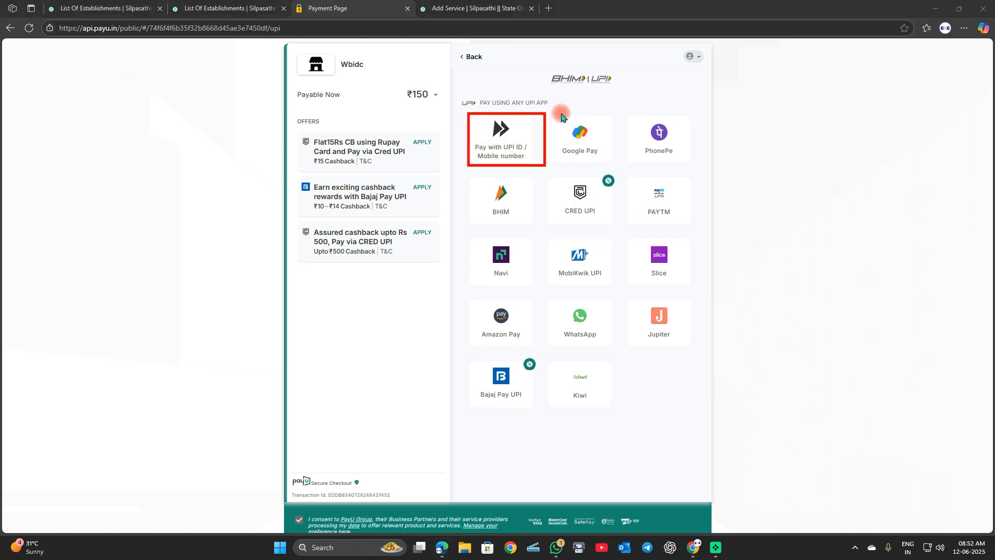
mouse_move(426, 96)
left_mouse_down()
mouse_move(438, 167)
mouse_move(601, 469)
mouse_move(724, 433)
left_mouse_up()
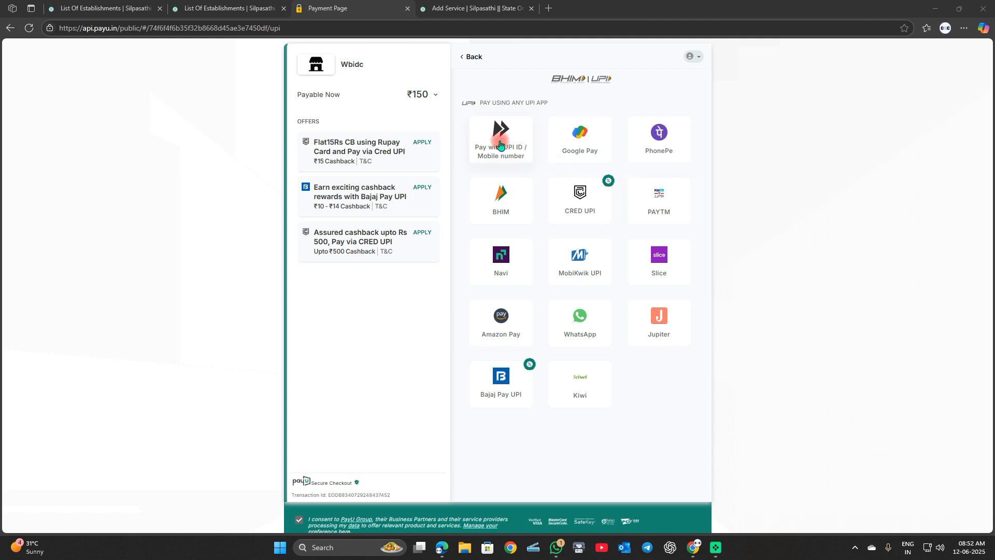
left_click(499, 134)
left_click(454, 283)
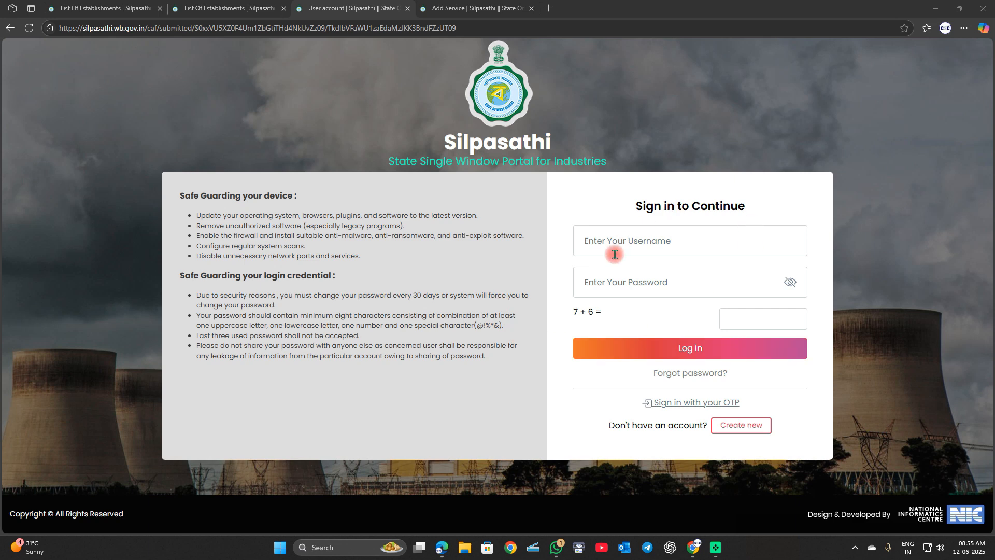
Sign back in with the account username and password, and open the trade license certificate from CUSTOMER SERVICE POINT's in-process applications.
left_click(625, 241)
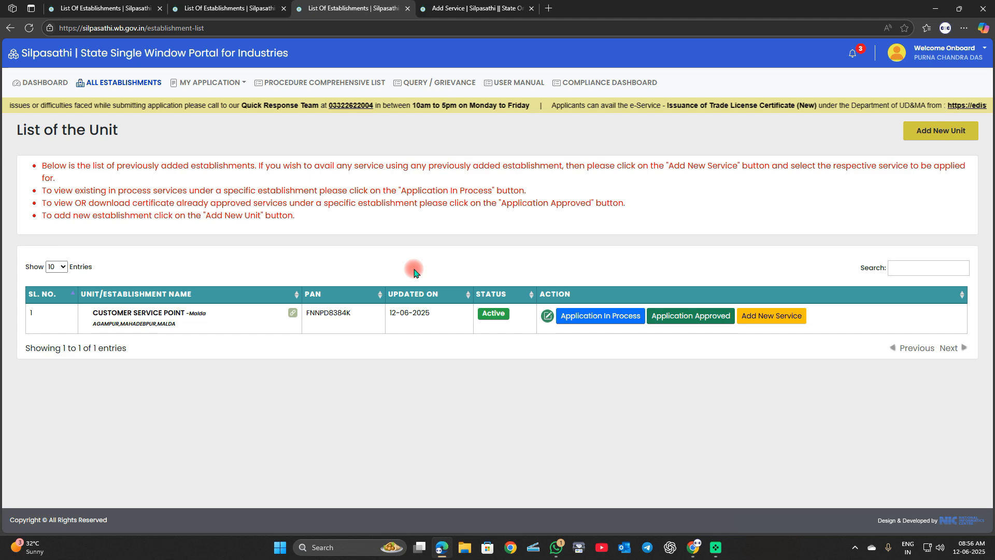
left_click(612, 316)
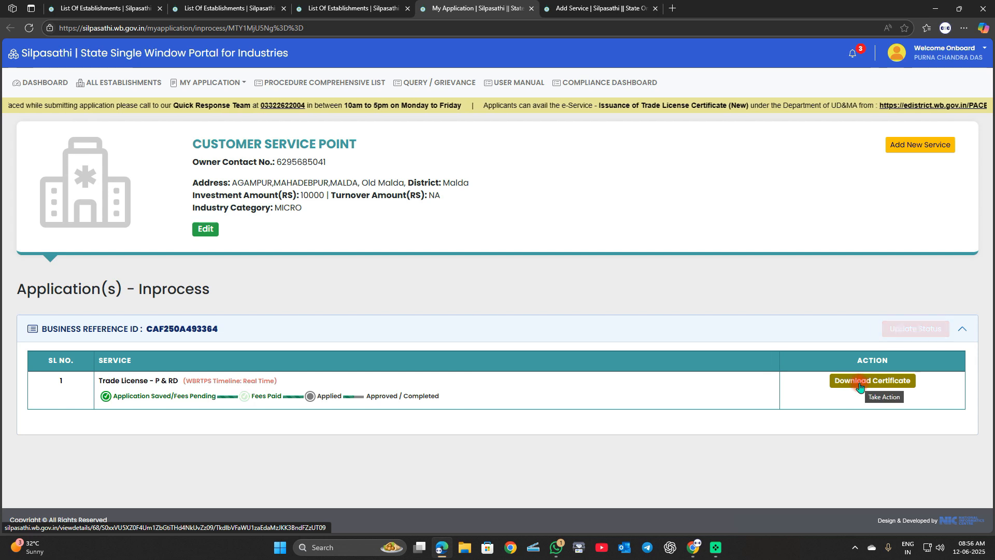
left_click(860, 386)
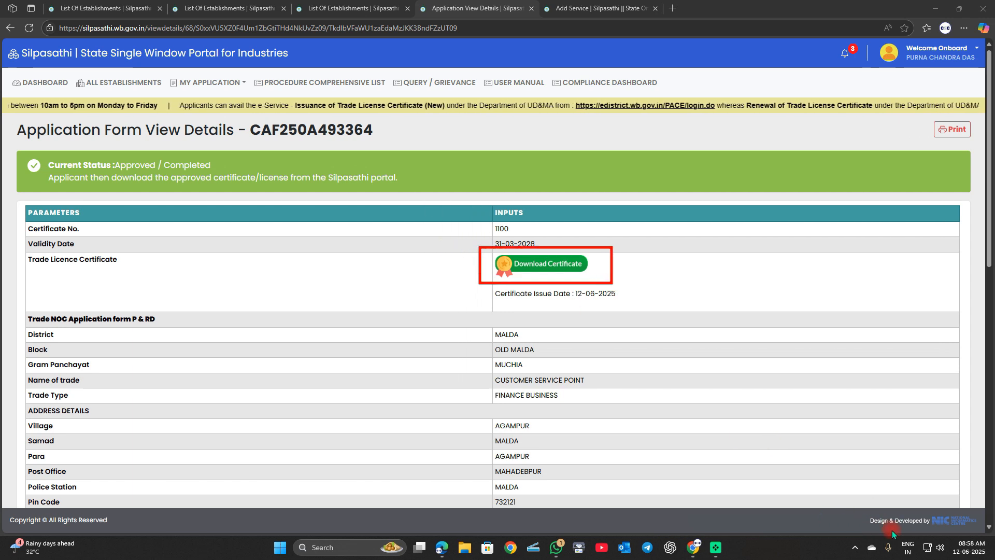
left_click(532, 268)
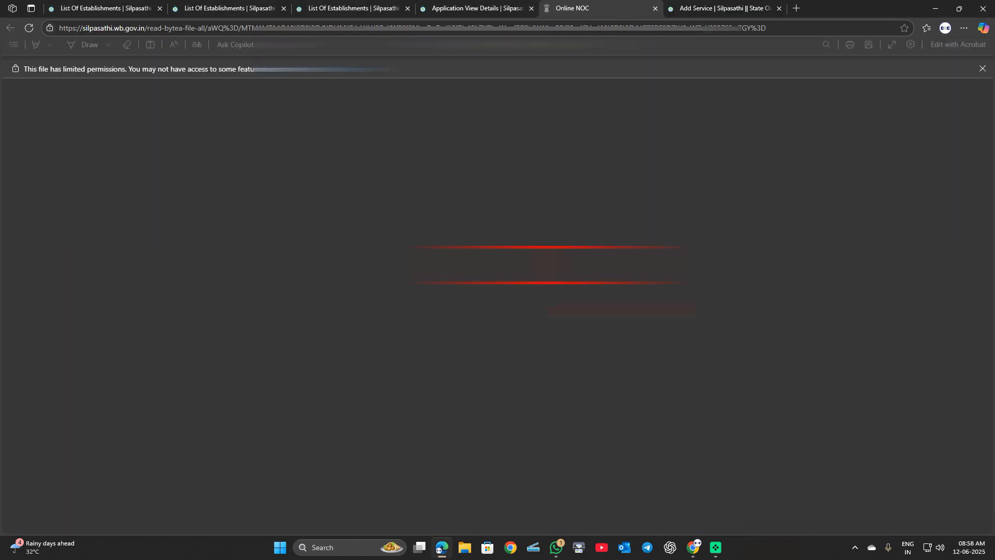